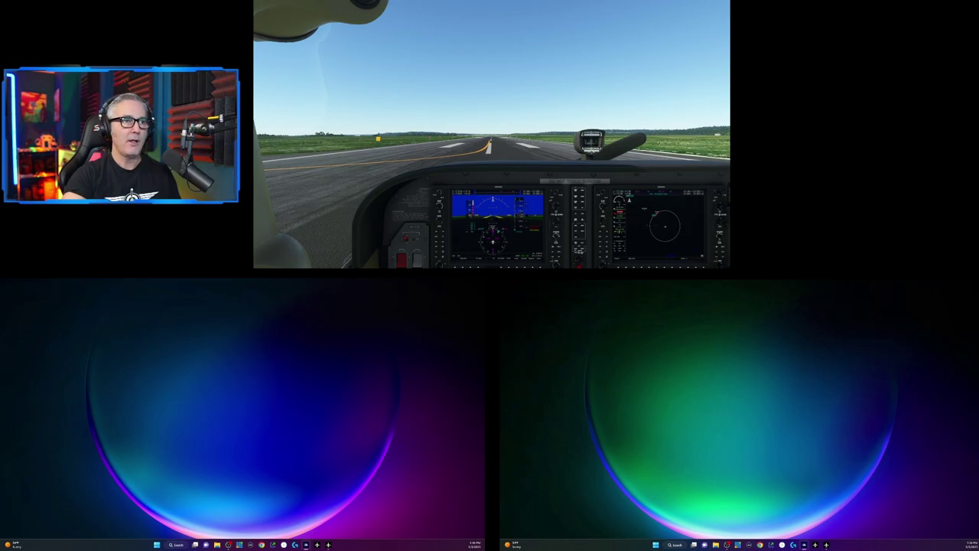
# Pop out the PFD as a separate window, enlarge it and move it onto the monitor showing the cockpit.
pyautogui.keyDown('alt'); pyautogui.click(500, 219); pyautogui.keyUp('alt')
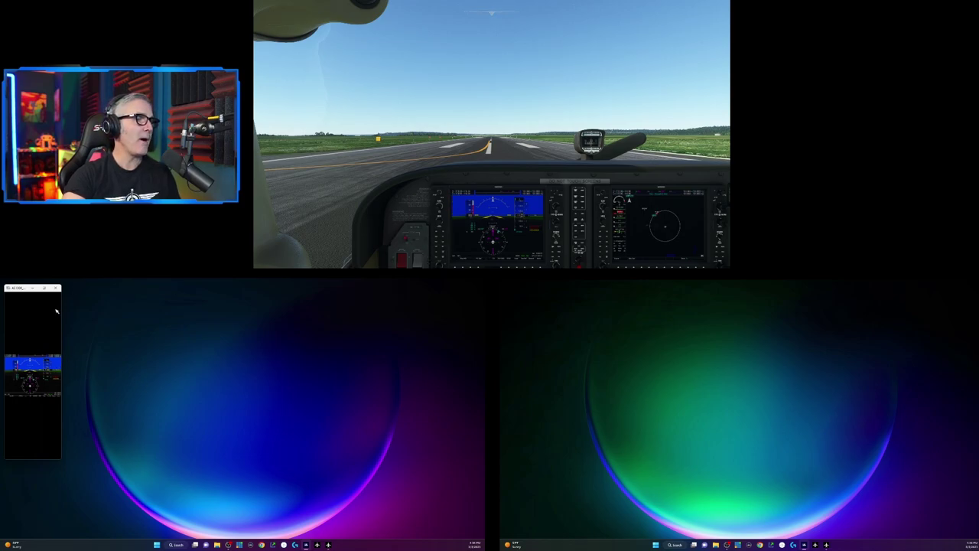
pyautogui.moveTo(59, 459); pyautogui.dragTo(152, 414)
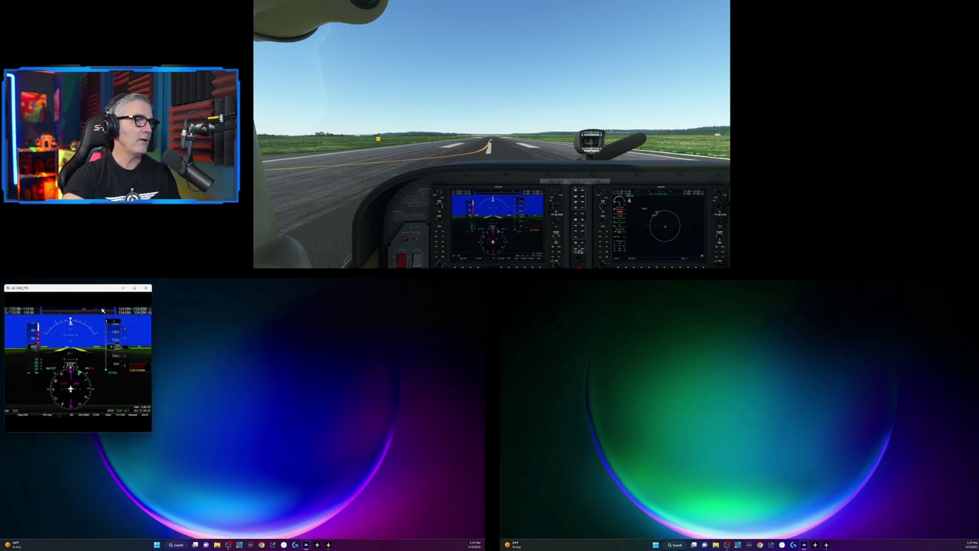
pyautogui.moveTo(98, 288); pyautogui.dragTo(377, 28)
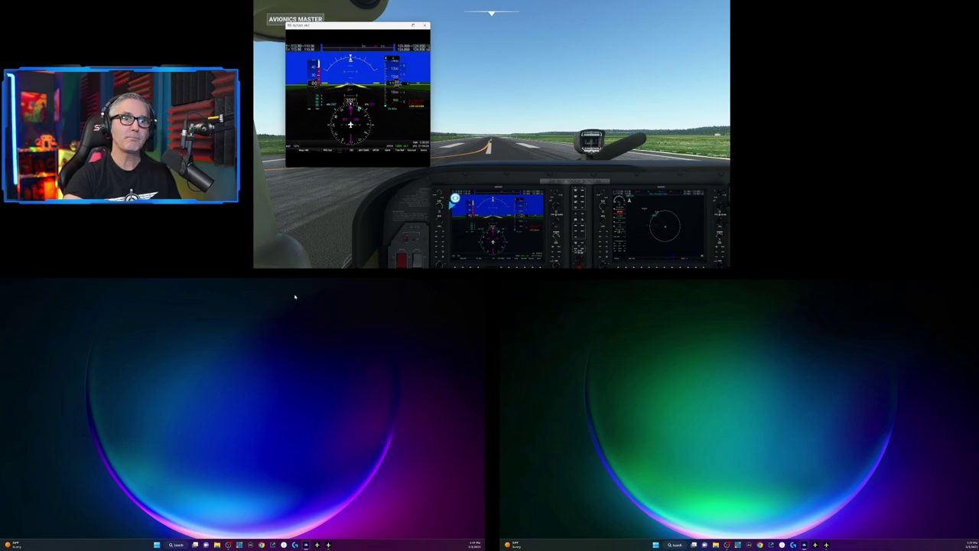
# Pop out the MFD, shrink it to about the PFD window's size and place it beside the PFD on the cockpit monitor.
pyautogui.keyDown('alt'); pyautogui.click(656, 226); pyautogui.keyUp('alt')
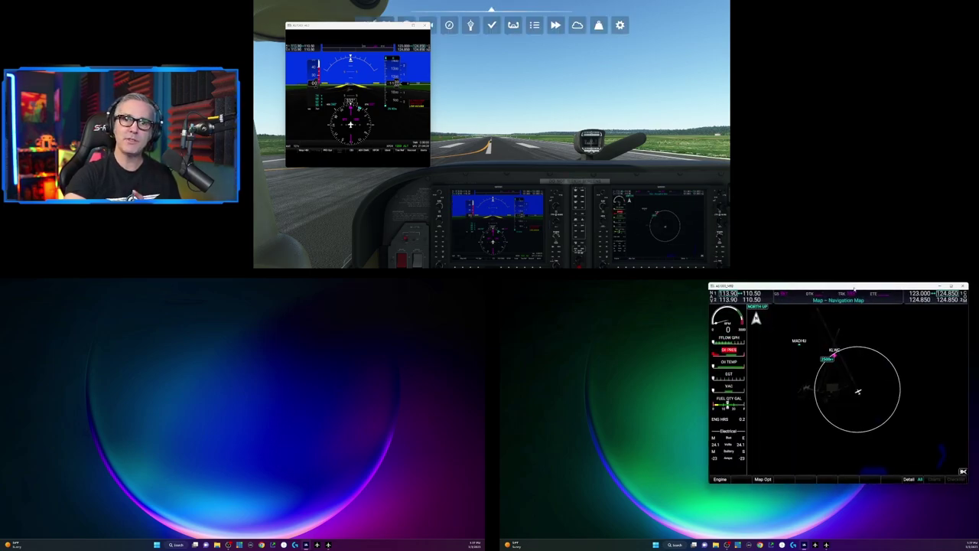
pyautogui.moveTo(764, 286); pyautogui.dragTo(493, 227)
pyautogui.moveTo(583, 227); pyautogui.dragTo(422, 32)
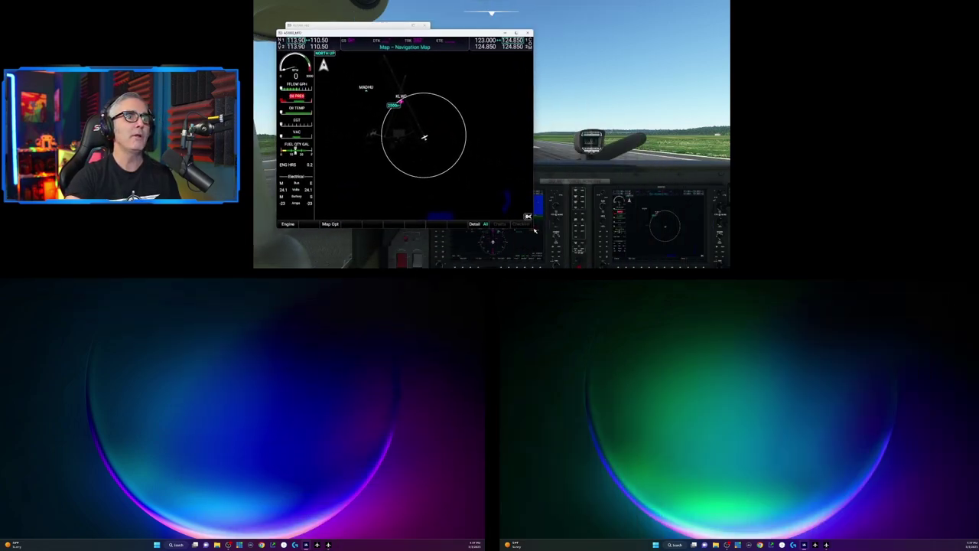
pyautogui.moveTo(534, 227); pyautogui.dragTo(414, 159)
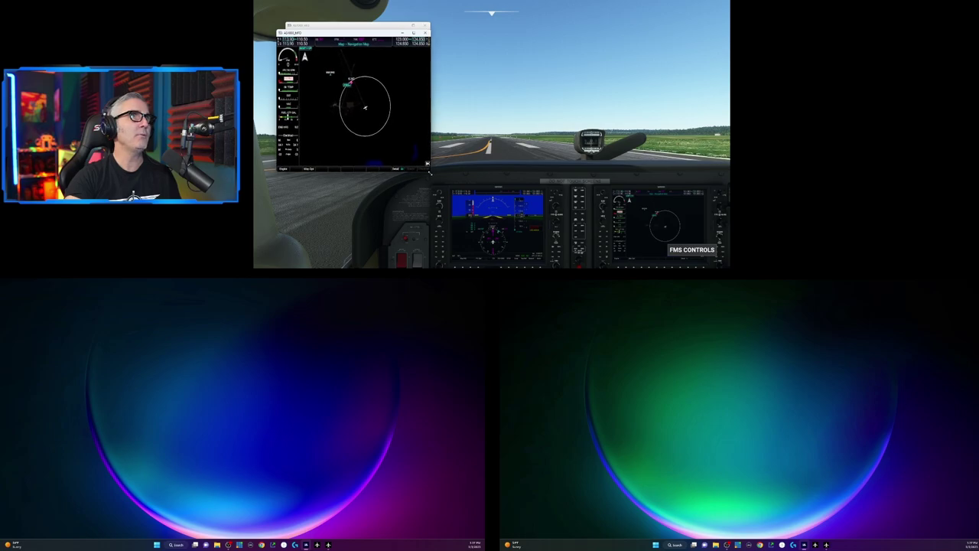
pyautogui.moveTo(352, 30); pyautogui.dragTo(356, 29)
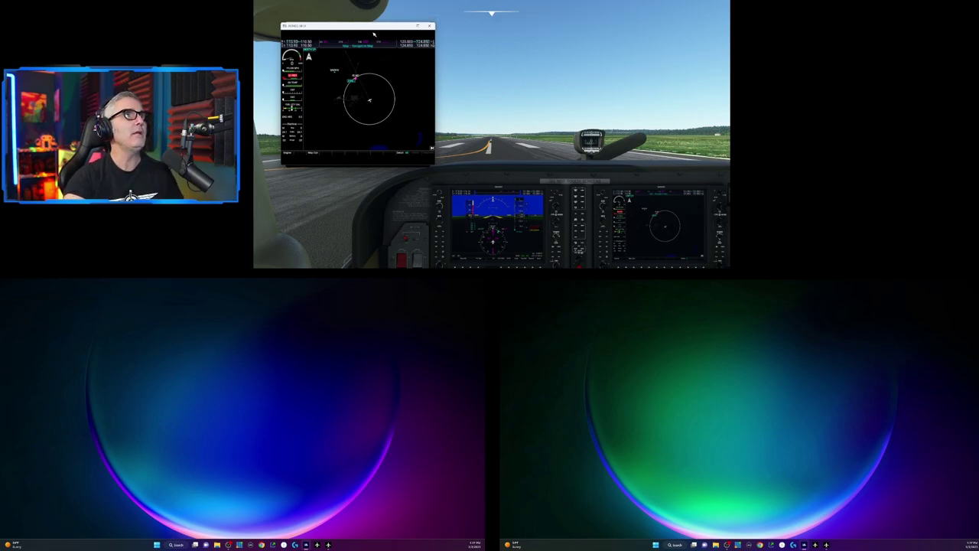
pyautogui.moveTo(348, 29); pyautogui.dragTo(498, 29)
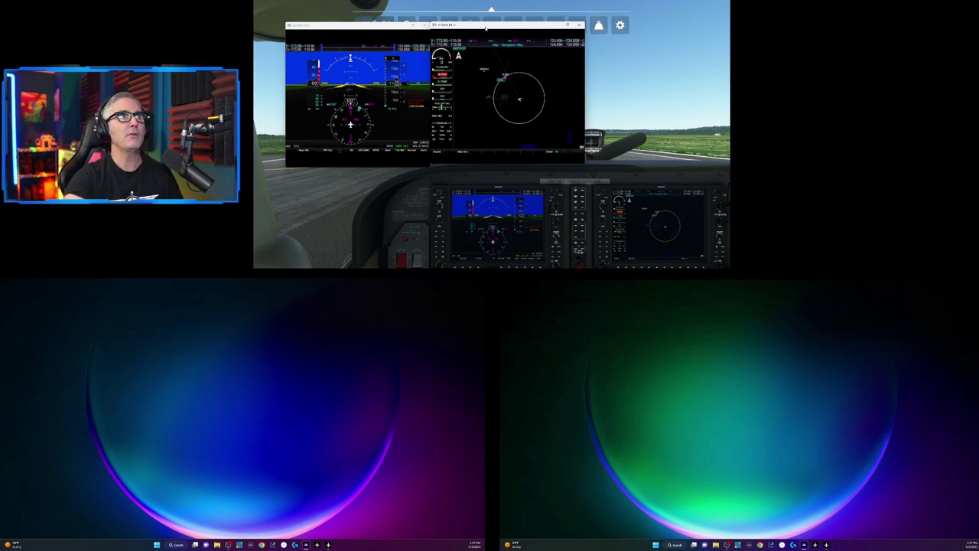
pyautogui.moveTo(508, 34); pyautogui.dragTo(562, 43)
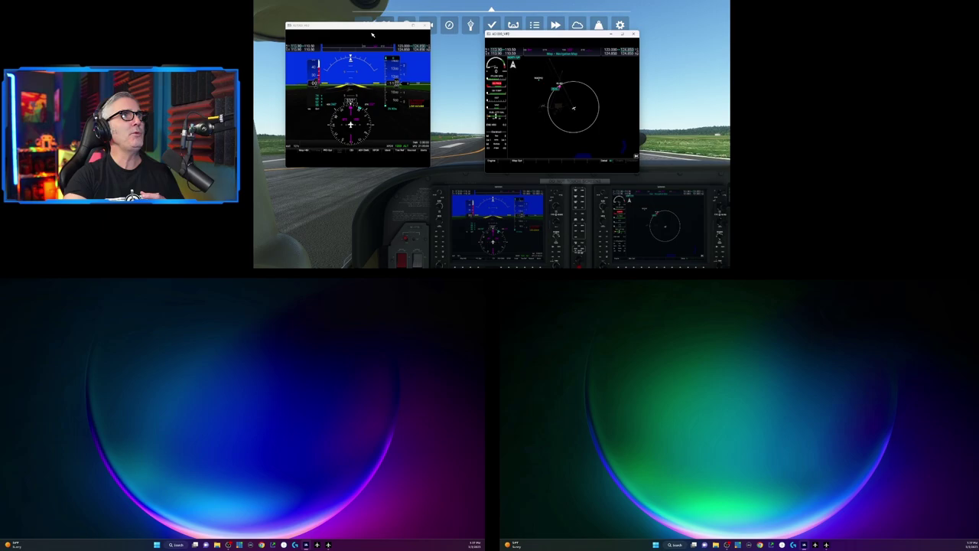
# Try the PFD and MFD windows on the two lower monitors and bring both back to the cockpit monitor.
pyautogui.moveTo(371, 28); pyautogui.dragTo(241, 334)
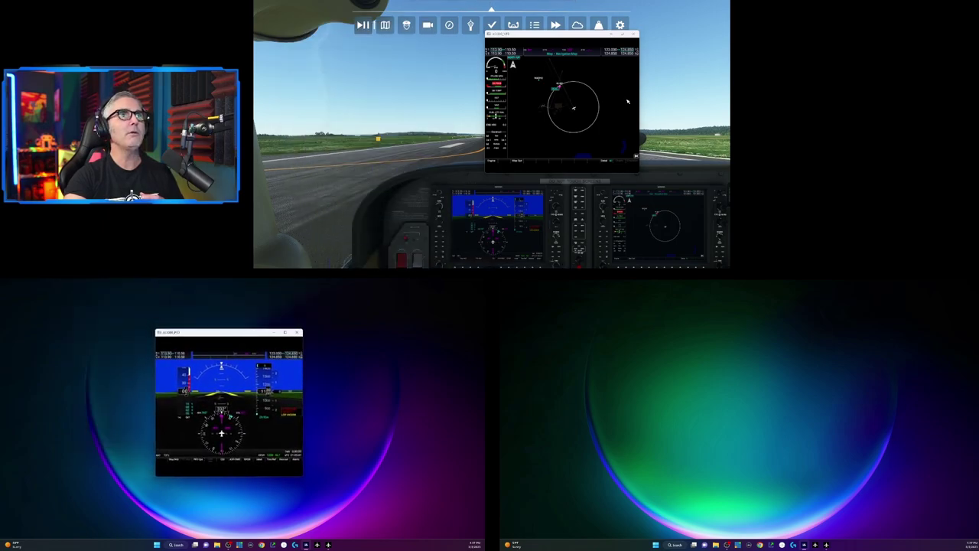
pyautogui.moveTo(562, 40); pyautogui.dragTo(723, 343)
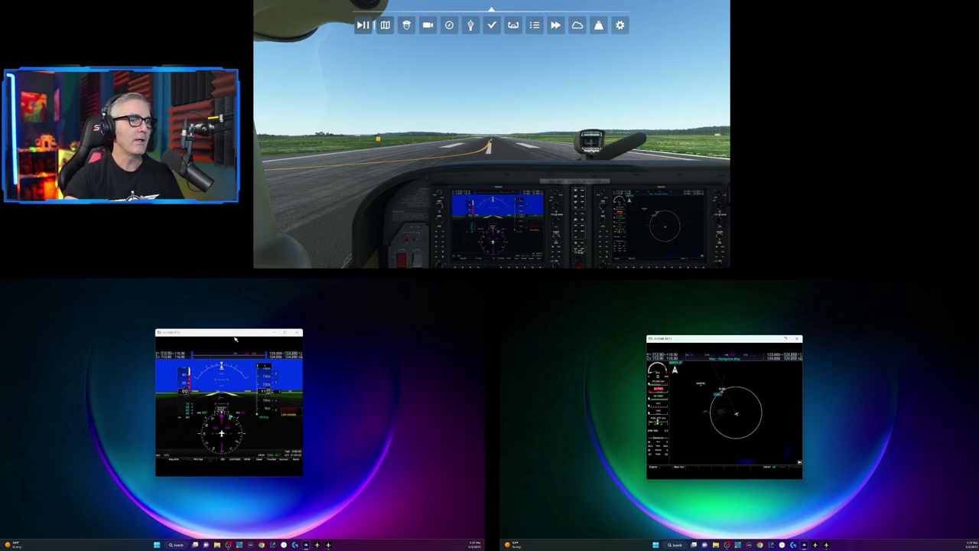
pyautogui.moveTo(232, 333); pyautogui.dragTo(375, 83)
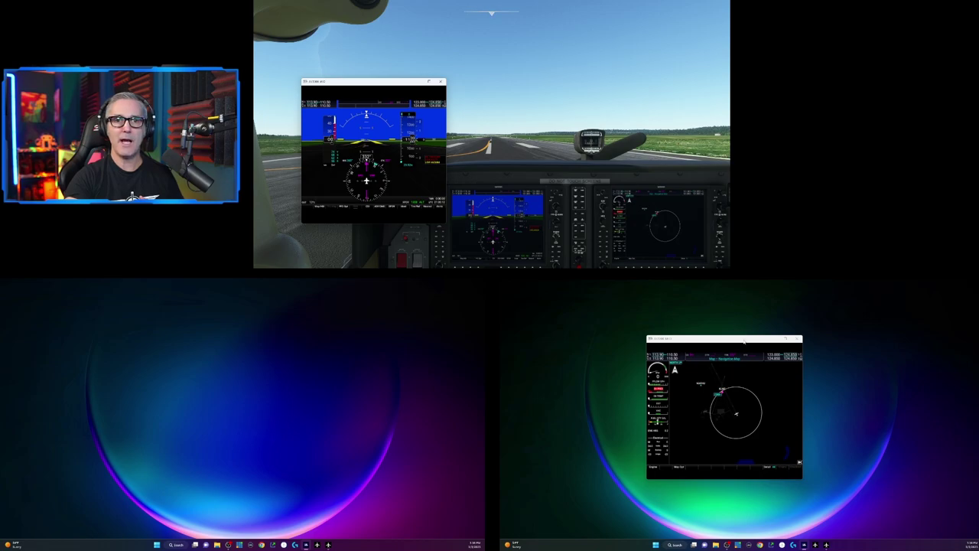
pyautogui.moveTo(740, 335); pyautogui.dragTo(573, 60)
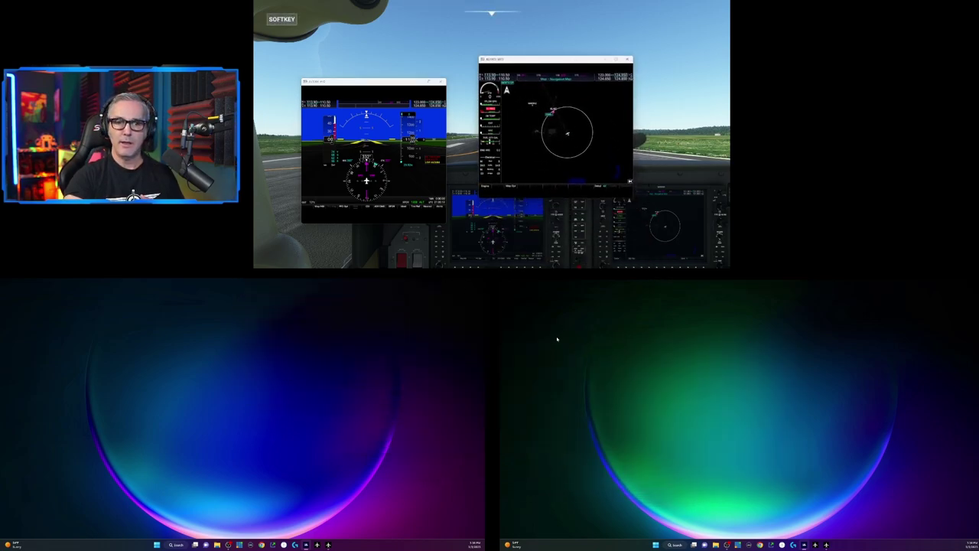
# Switch to Air Manager, start the PFD and MFD bezel panels on the lower monitors, and minimize its window.
pyautogui.click(826, 545)
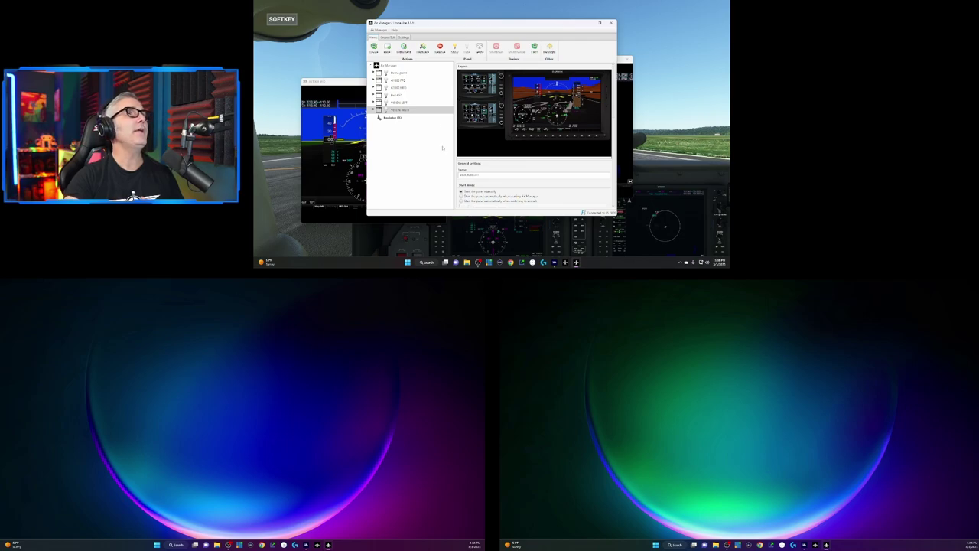
pyautogui.click(397, 79)
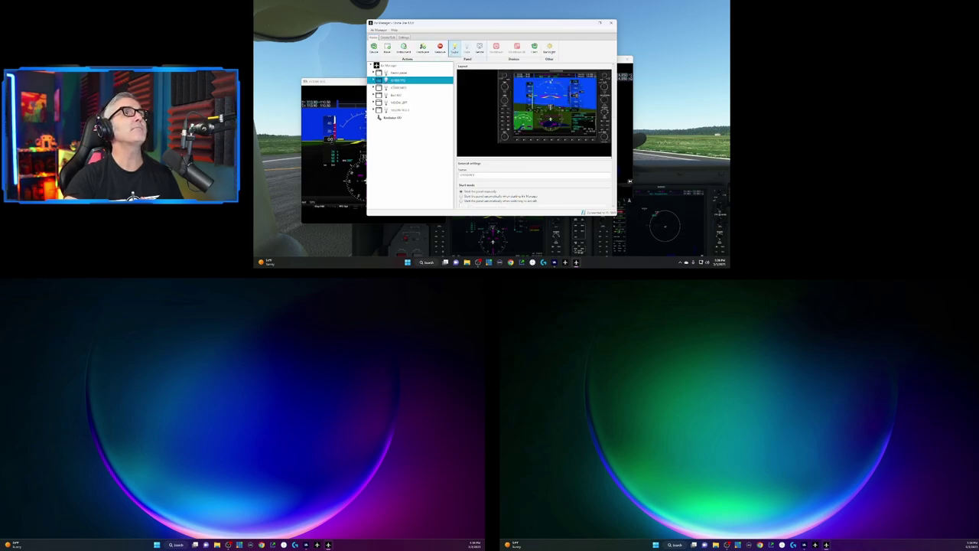
pyautogui.click(454, 48)
pyautogui.click(397, 88)
pyautogui.click(455, 47)
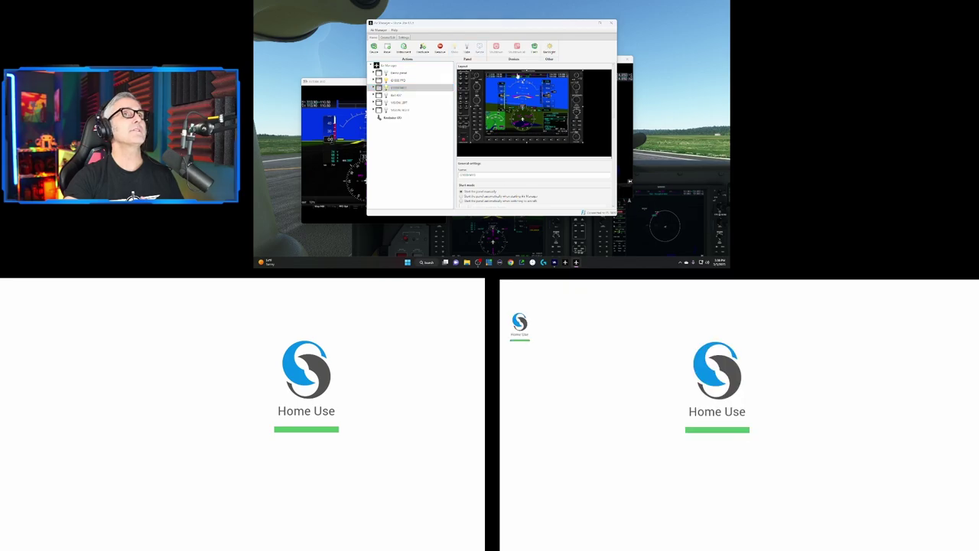
pyautogui.click(587, 24)
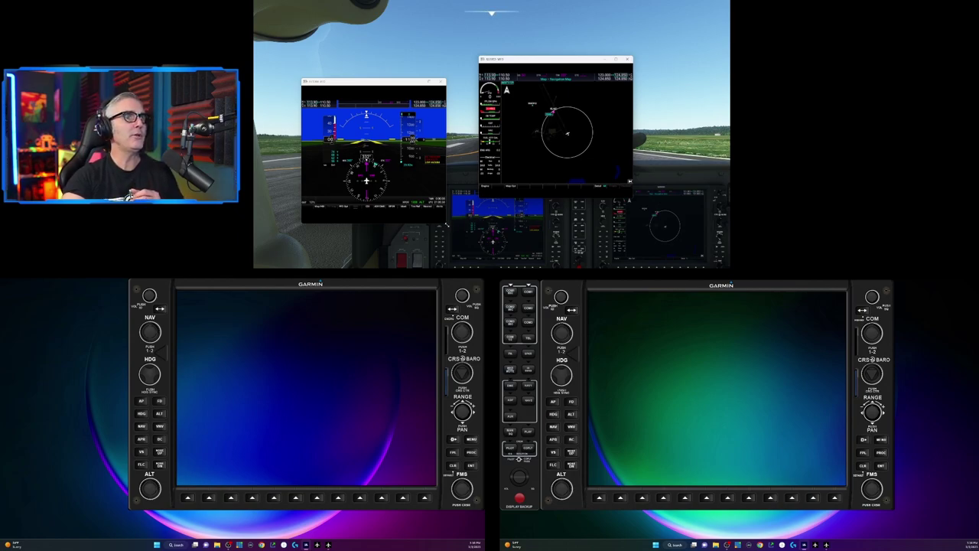
# Move and resize the popped-out PFD and MFD windows to fill the screen openings of their respective Garmin bezels.
pyautogui.moveTo(445, 222); pyautogui.dragTo(418, 175)
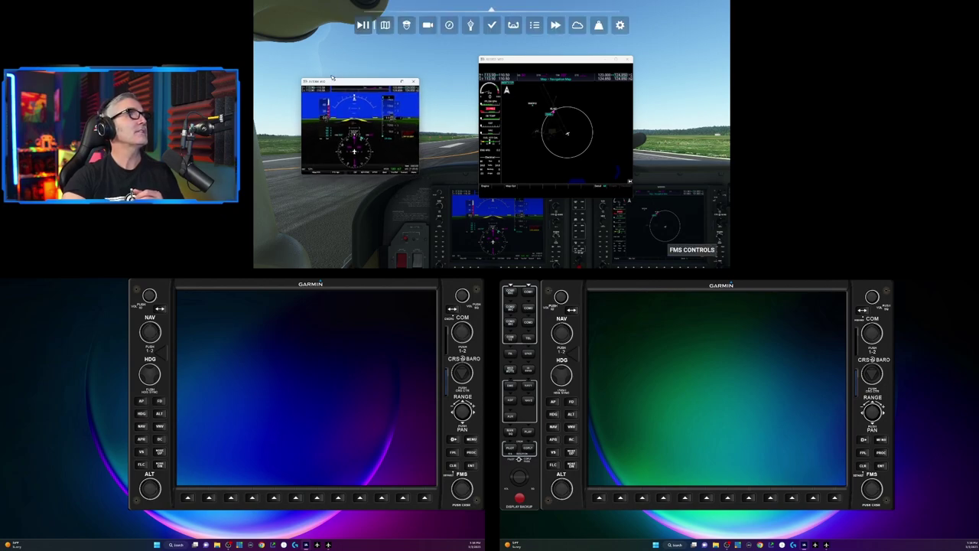
pyautogui.moveTo(332, 77); pyautogui.dragTo(204, 287)
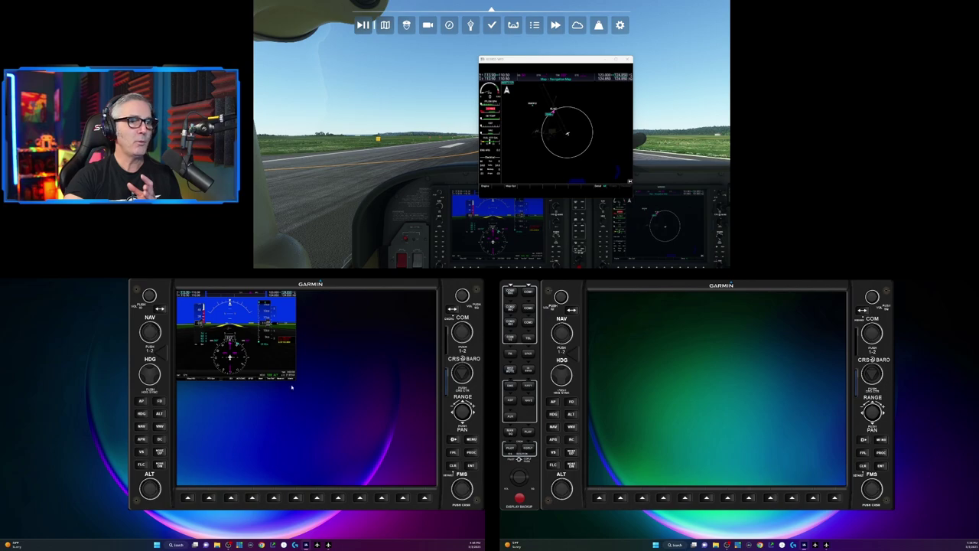
pyautogui.moveTo(294, 381); pyautogui.dragTo(435, 481)
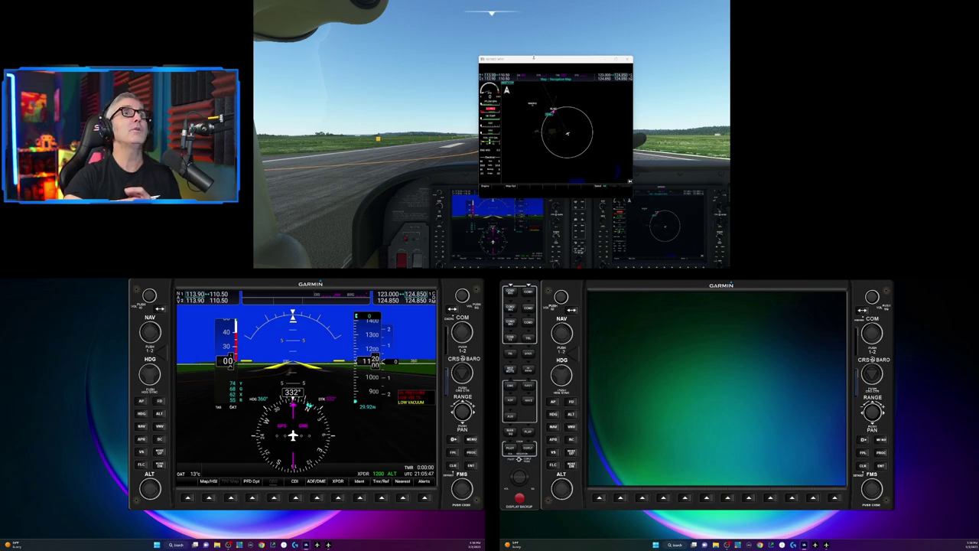
pyautogui.moveTo(536, 57); pyautogui.dragTo(646, 297)
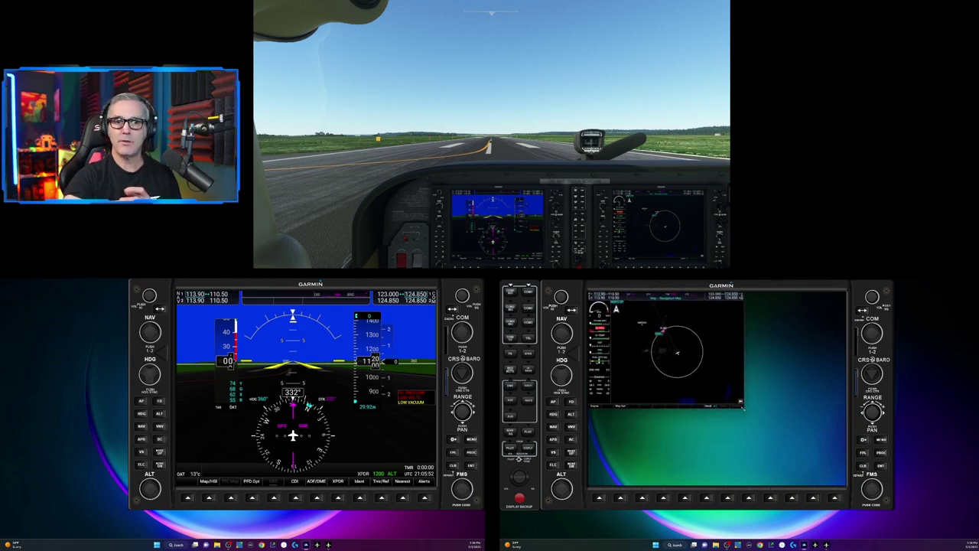
pyautogui.moveTo(743, 406); pyautogui.dragTo(846, 487)
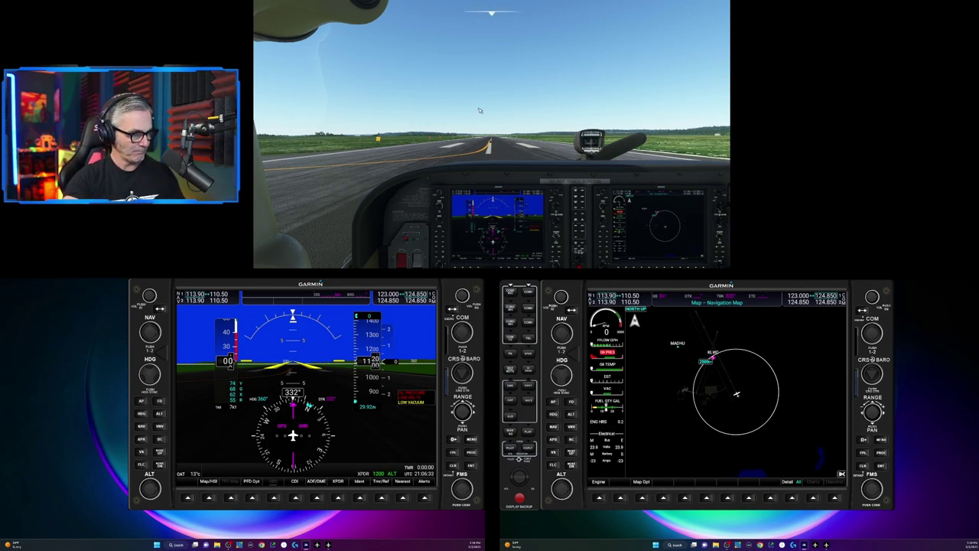
# Quit the current flight and return to the simulator's main menu.
pyautogui.press('Escape')
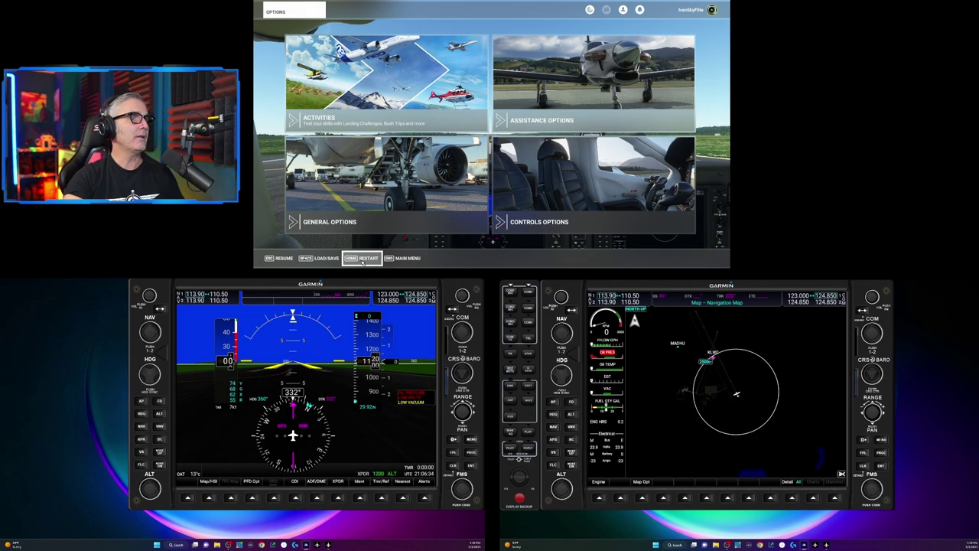
pyautogui.click(396, 260)
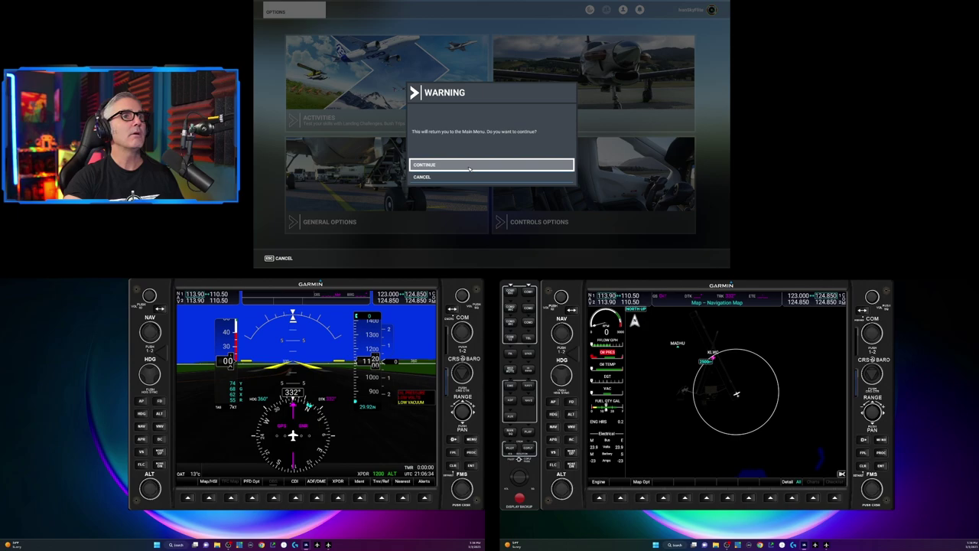
pyautogui.click(469, 165)
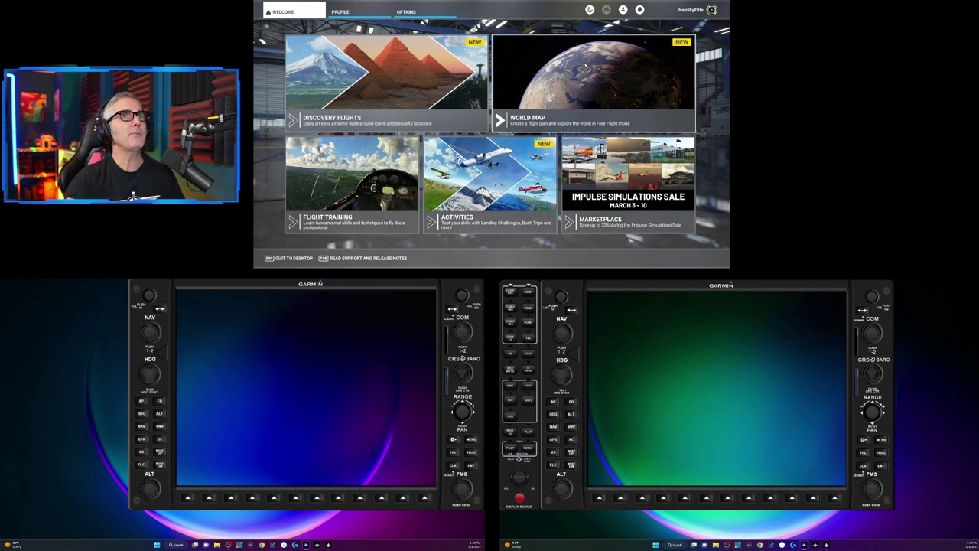
# Set runway 33 at Lawrence Mun (KLWC) as the departure on the World Map and start the flight into the cockpit.
pyautogui.click(503, 85)
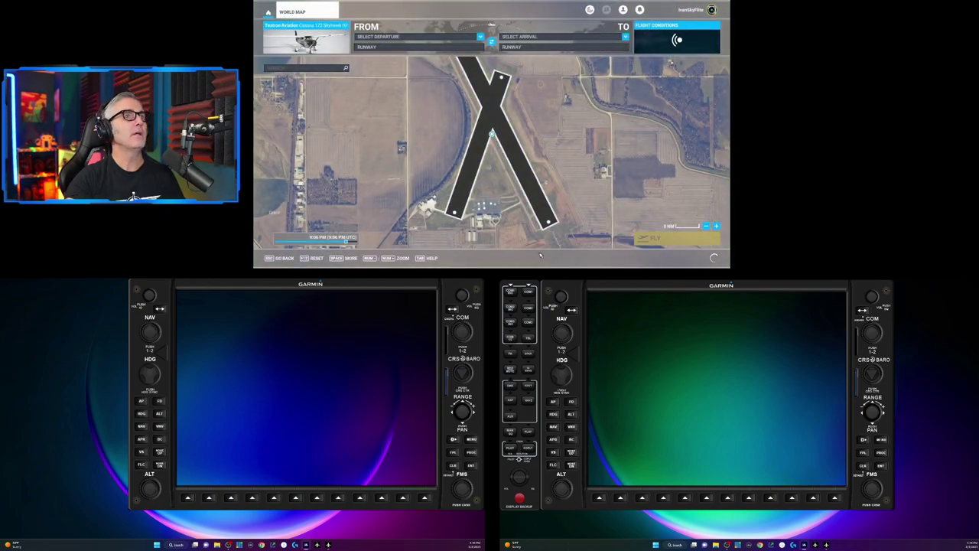
pyautogui.click(547, 224)
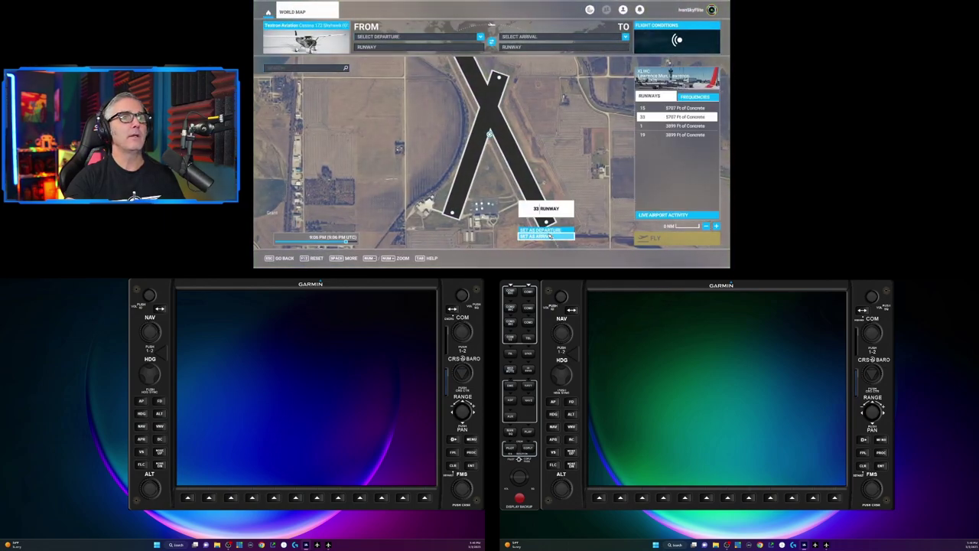
pyautogui.click(541, 230)
pyautogui.click(674, 240)
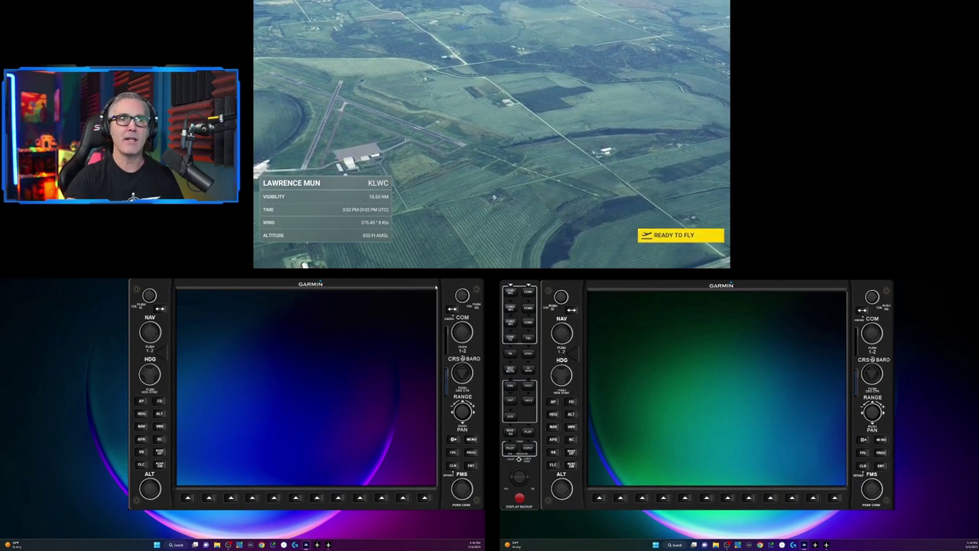
pyautogui.click(674, 239)
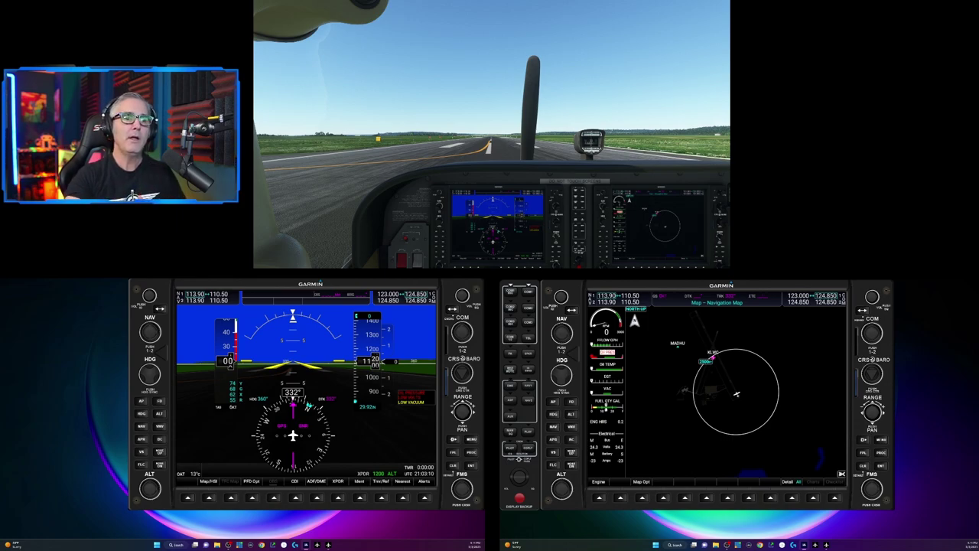
# Close both Air Manager bezel panels and the popped-out PFD and MFD windows.
pyautogui.rightClick(448, 285)
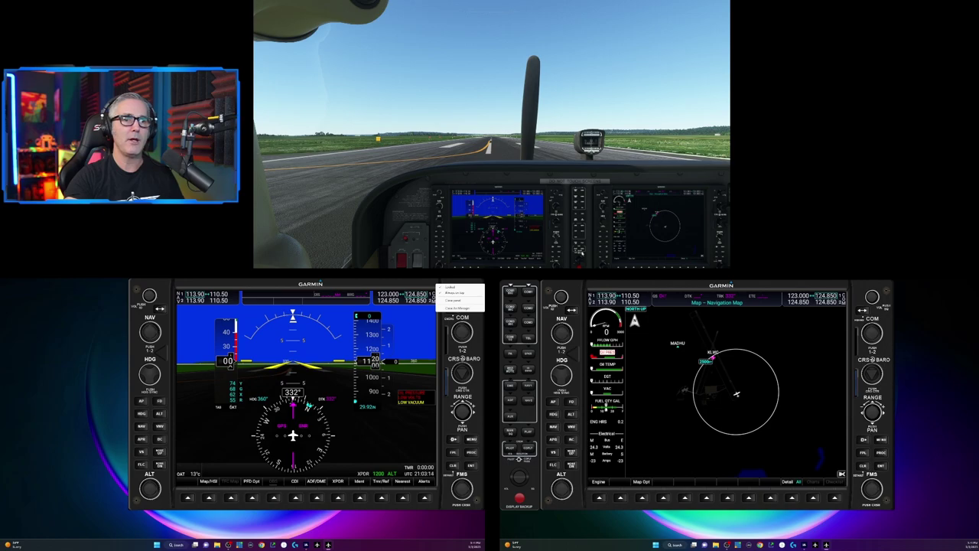
pyautogui.click(453, 300)
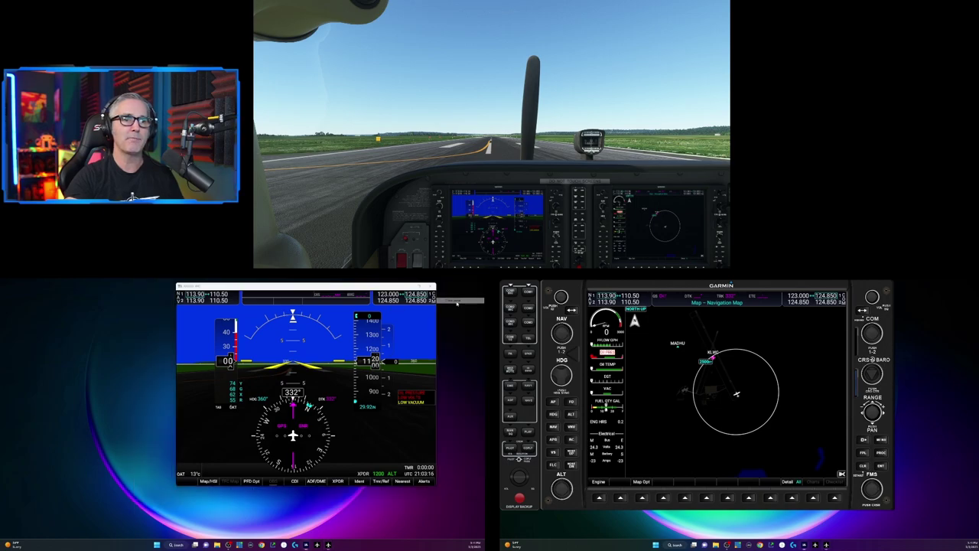
pyautogui.rightClick(604, 285)
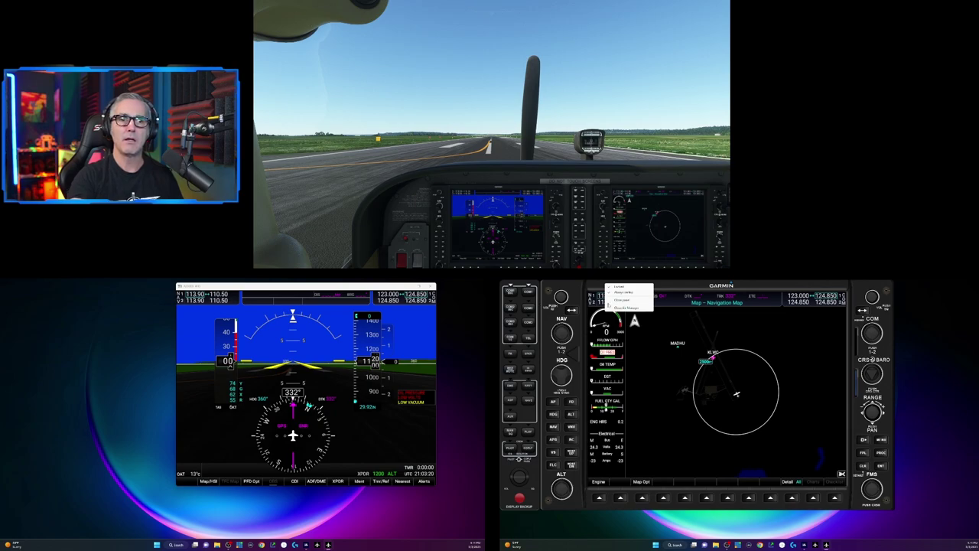
pyautogui.click(617, 300)
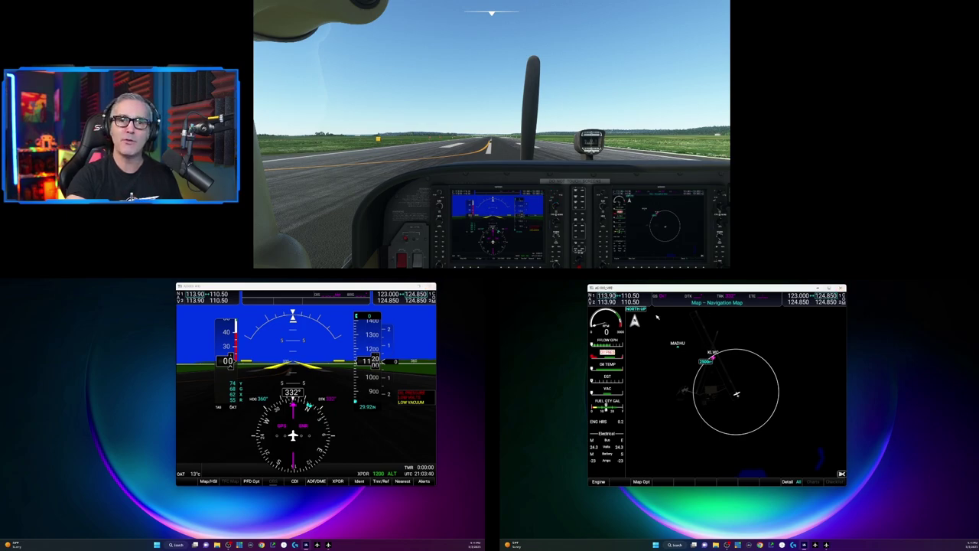
pyautogui.click(431, 287)
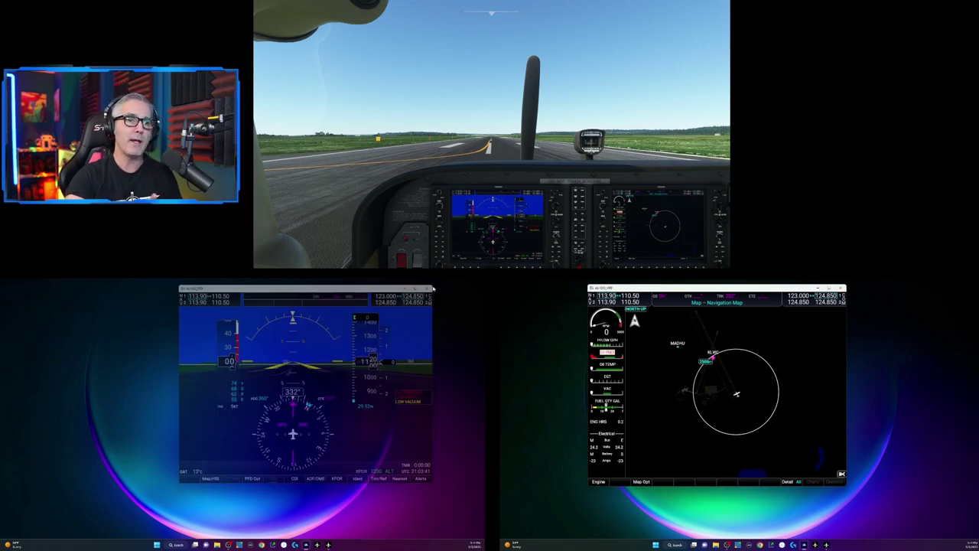
pyautogui.click(840, 289)
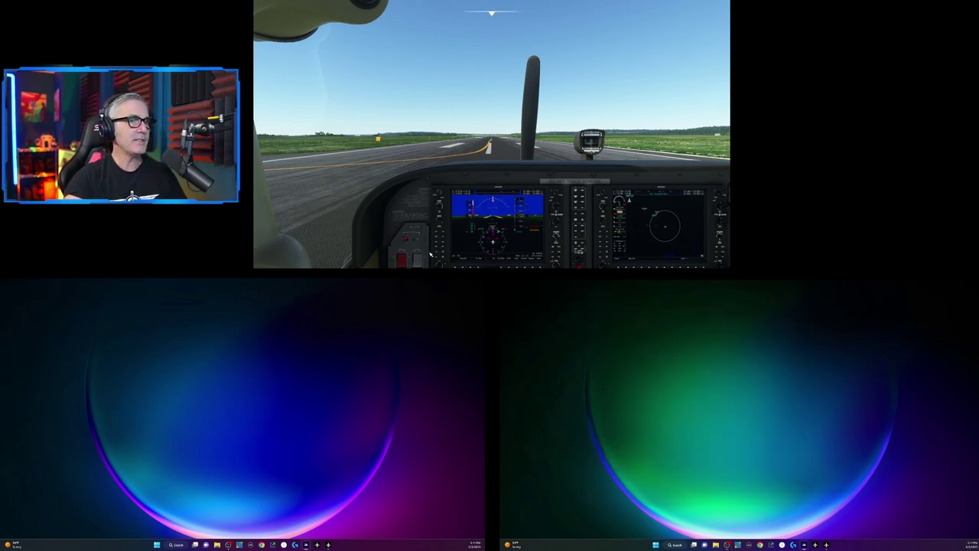
# Leave the current flight and return to the simulator's main menu.
pyautogui.press('Escape')
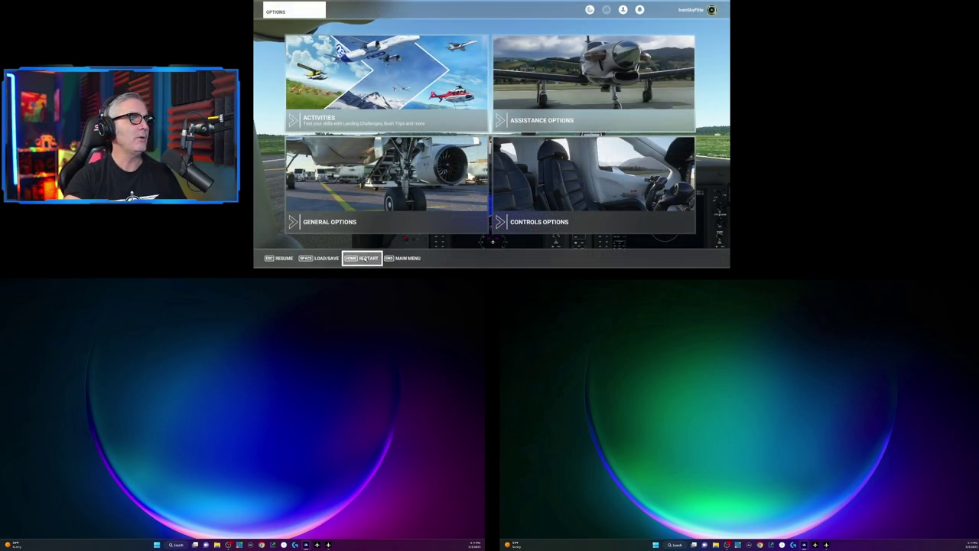
pyautogui.click(407, 260)
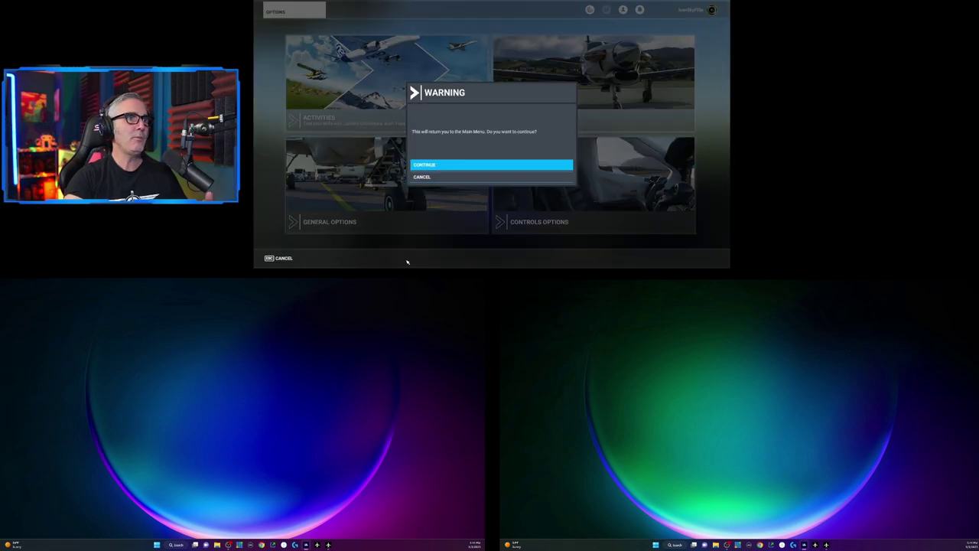
pyautogui.click(466, 166)
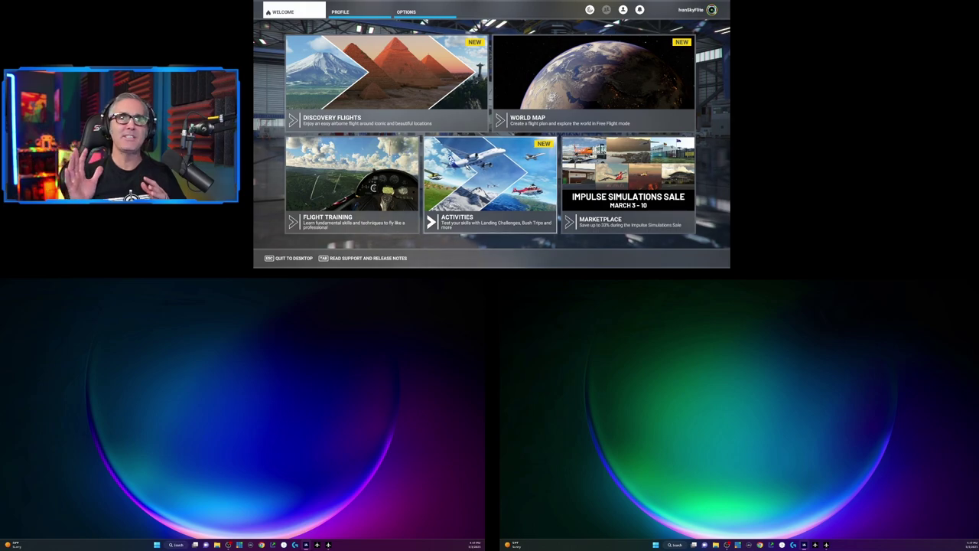
# Set runway 33 at Lawrence Mun (KLWC) as the departure on the World Map and start the flight into the cockpit.
pyautogui.click(602, 75)
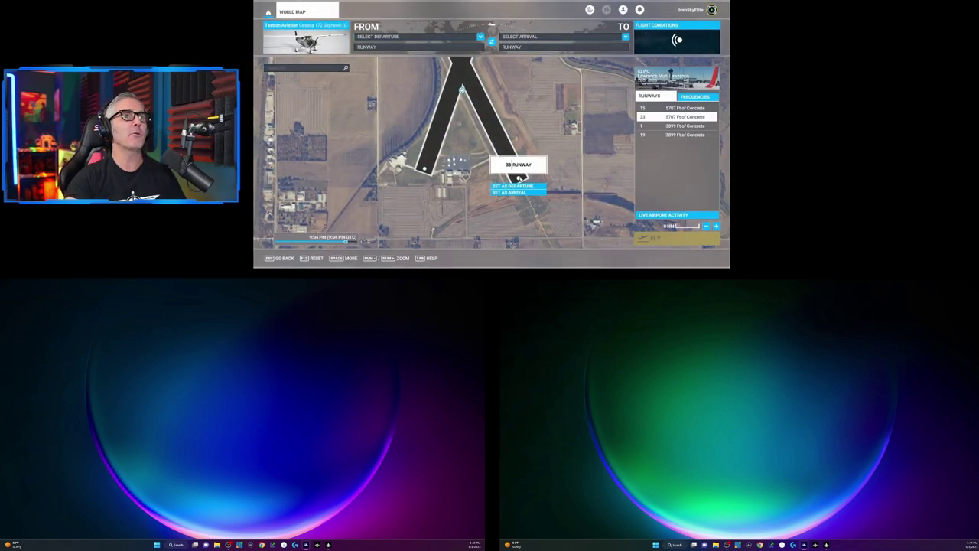
pyautogui.click(696, 240)
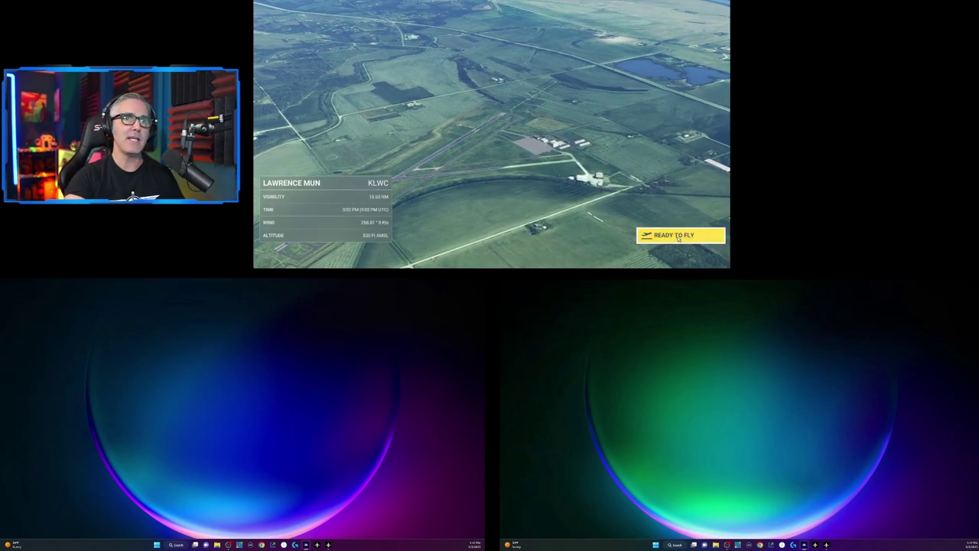
pyautogui.click(678, 239)
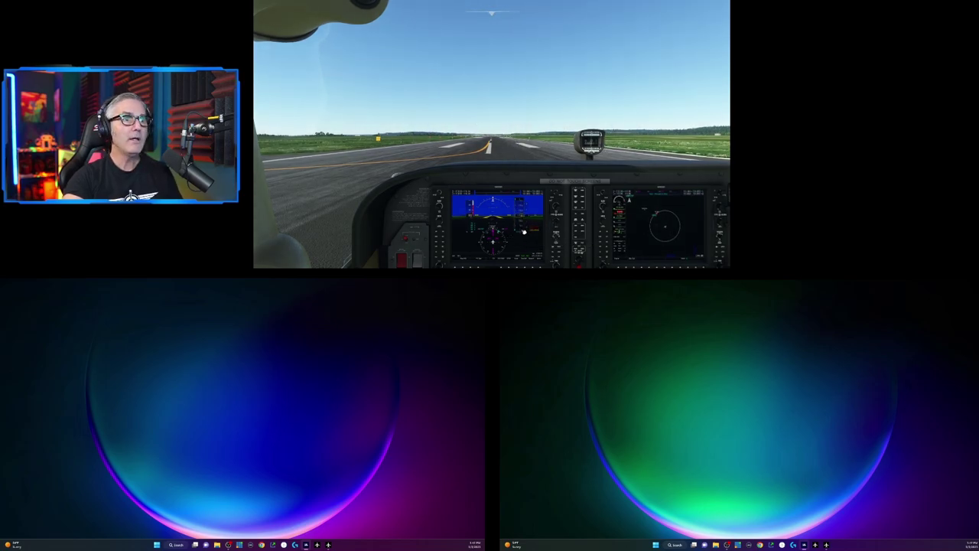
# Pop out the G1000 PFD and MFD from the cockpit into their own windows.
pyautogui.keyDown('alt'); pyautogui.click(514, 221); pyautogui.keyUp('alt')
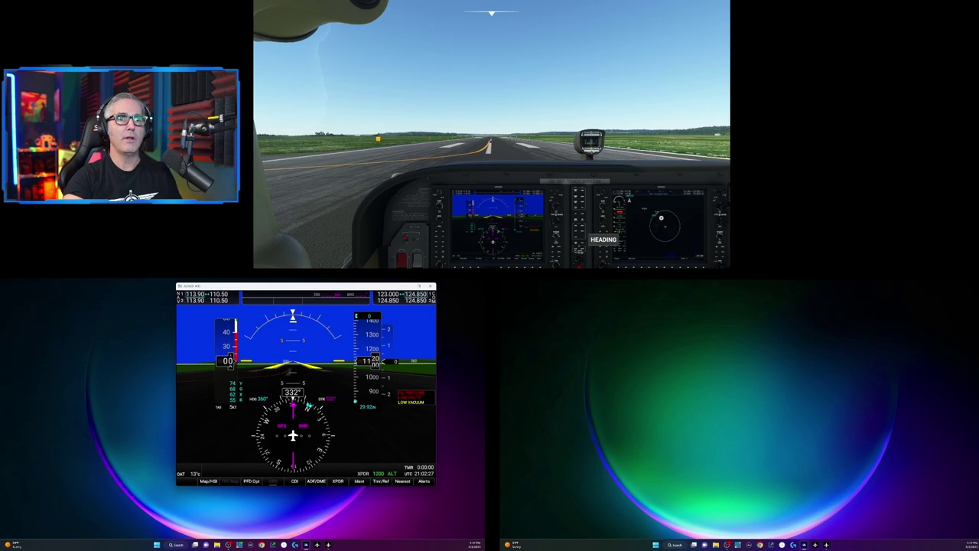
pyautogui.keyDown('alt'); pyautogui.click(683, 216); pyautogui.keyUp('alt')
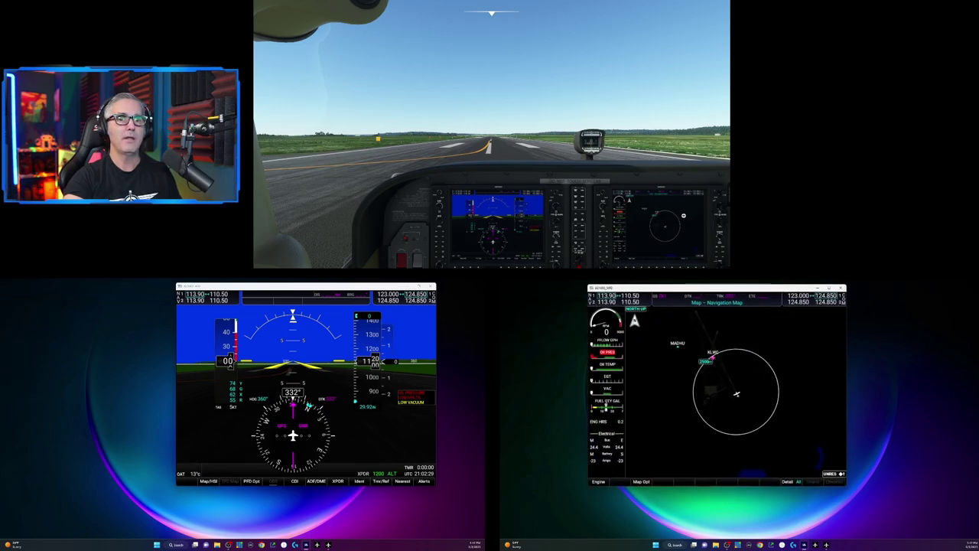
# In Air Manager, start the G1000 PFD panel to check the bezel's fit around the popped-out PFD, and stop it again.
pyautogui.click(803, 545)
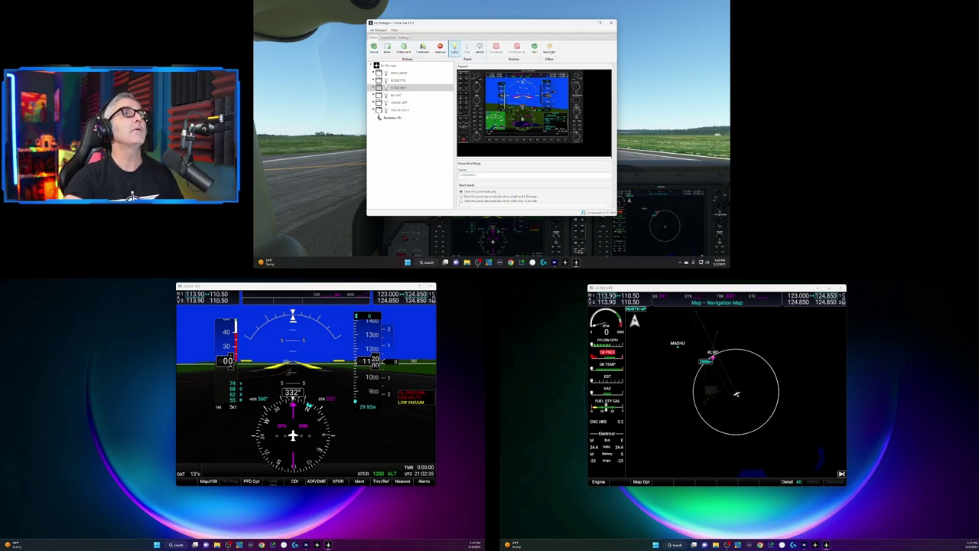
pyautogui.click(447, 80)
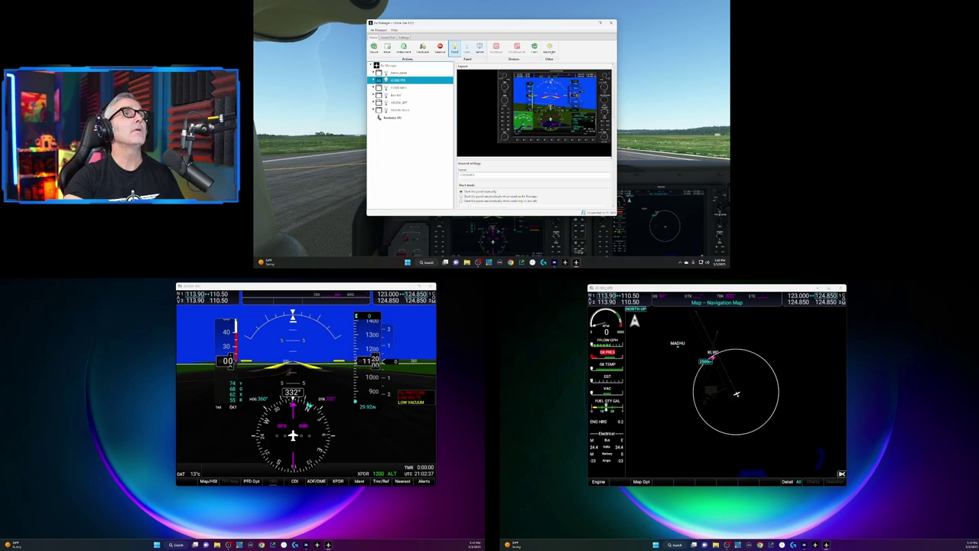
pyautogui.click(454, 47)
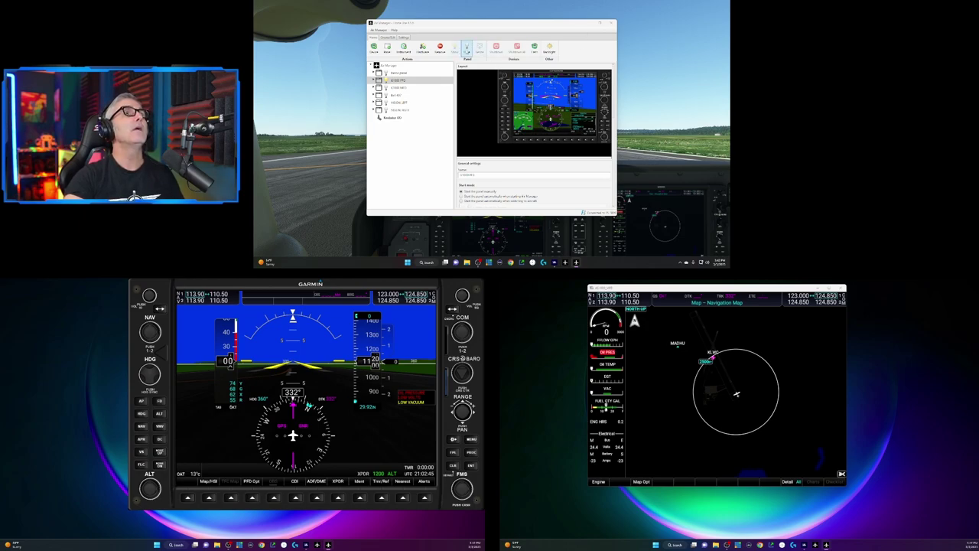
pyautogui.click(467, 49)
pyautogui.click(638, 258)
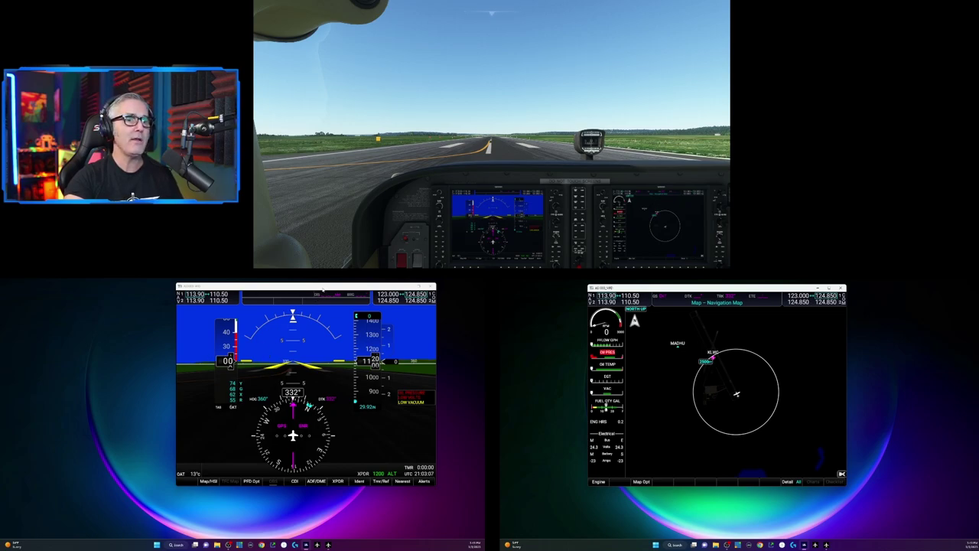
# Move the PFD window to the left edge of its monitor and restart the flight with the window placed there.
pyautogui.moveTo(323, 291); pyautogui.dragTo(154, 296)
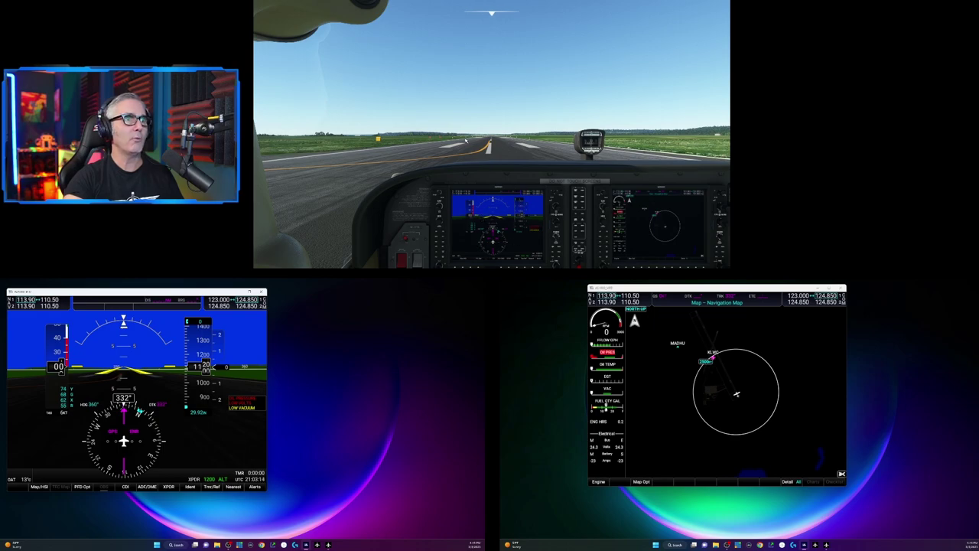
pyautogui.press('Escape')
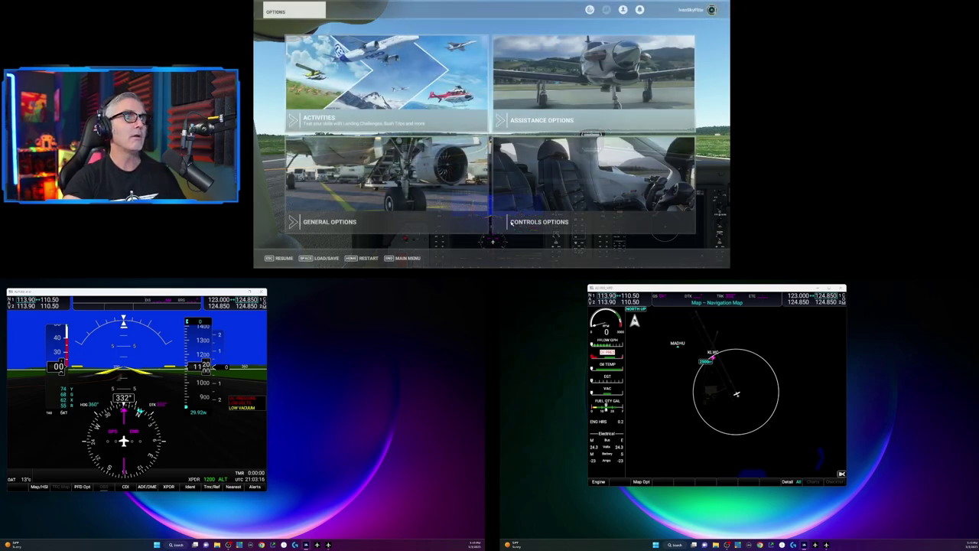
pyautogui.press('End')
pyautogui.press('Return')
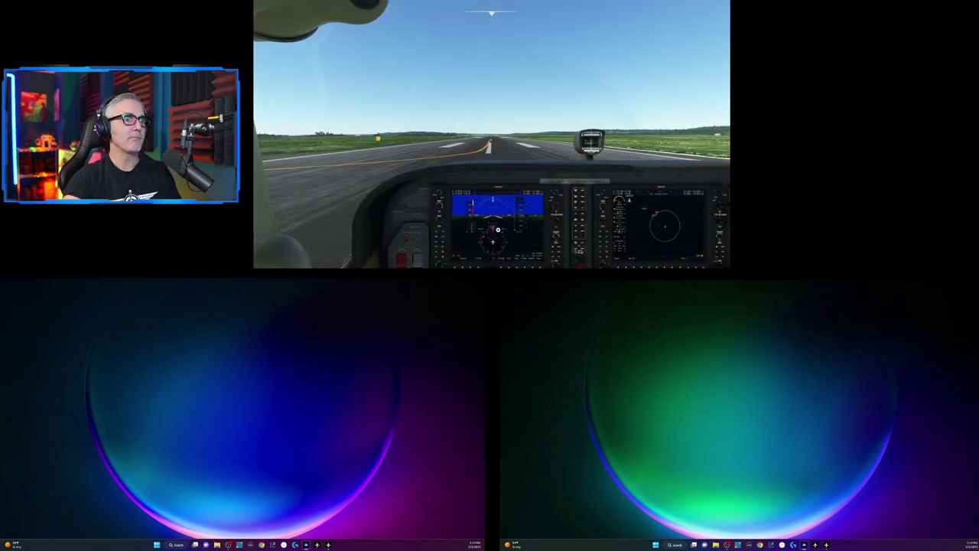
# Pop out the PFD and MFD again in the restarted flight to check their window placement.
pyautogui.keyDown('alt'); pyautogui.click(497, 229); pyautogui.keyUp('alt')
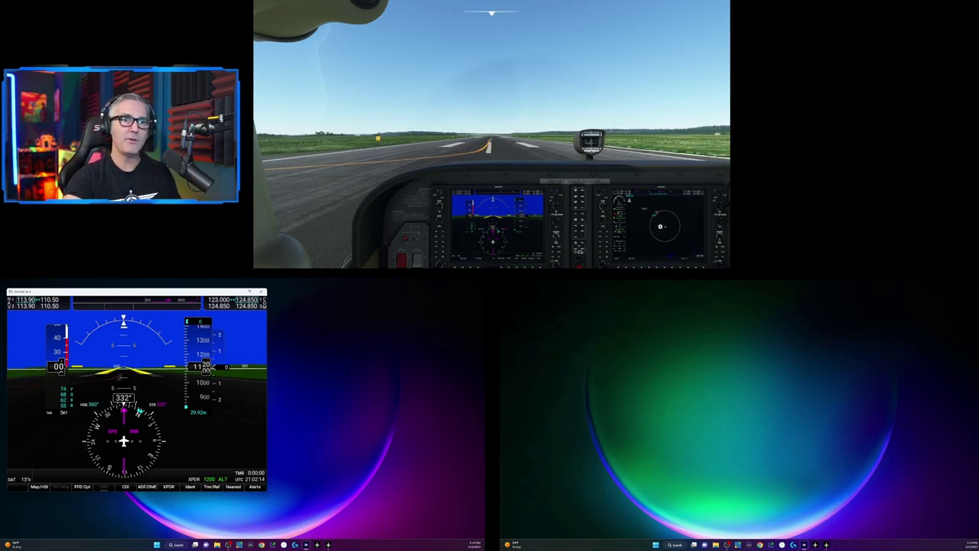
pyautogui.keyDown('alt'); pyautogui.click(646, 218); pyautogui.keyUp('alt')
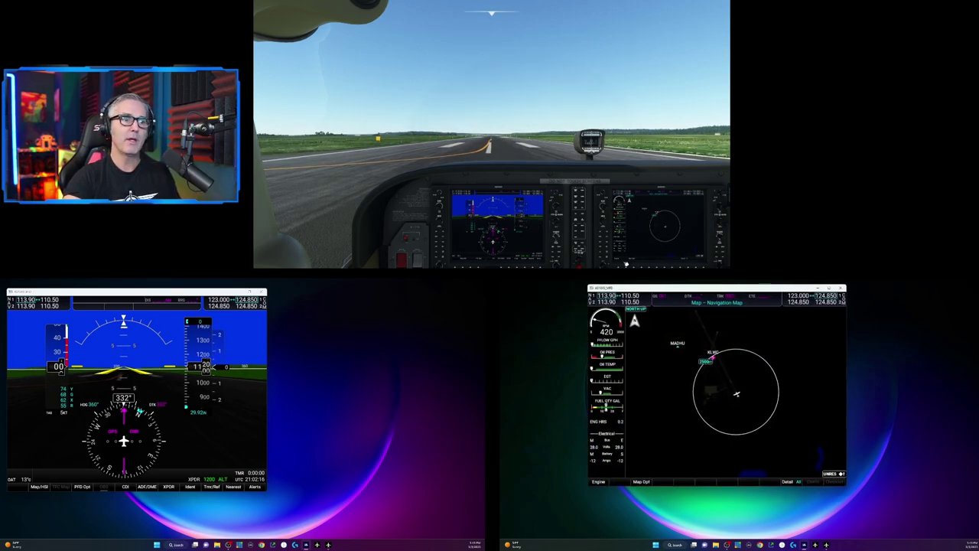
# Move the PFD window to several places on its monitor and close it while the flight is still running.
pyautogui.moveTo(189, 295)
pyautogui.mouseDown()
pyautogui.moveTo(180, 294)
pyautogui.moveTo(193, 304)
pyautogui.mouseUp()
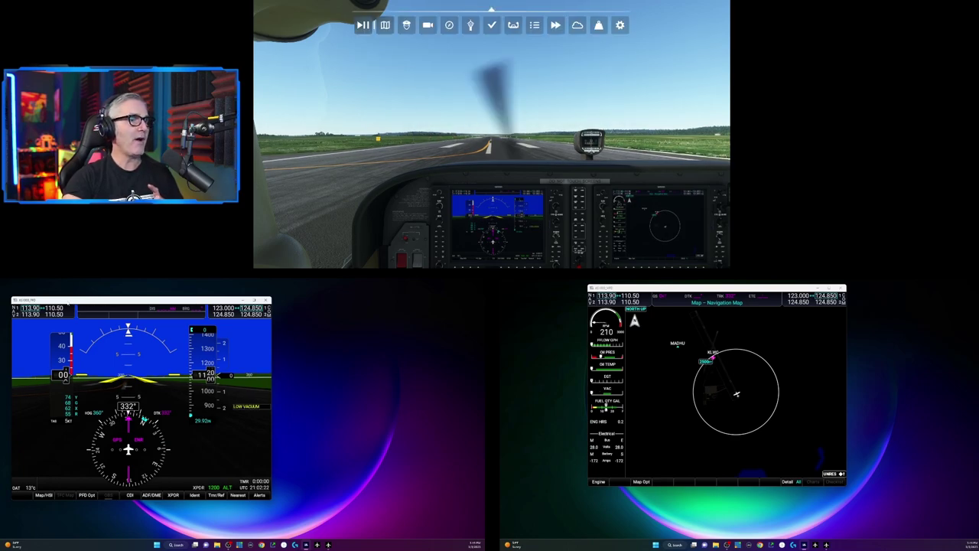
pyautogui.moveTo(184, 299); pyautogui.dragTo(213, 302)
pyautogui.moveTo(96, 303); pyautogui.dragTo(337, 396)
pyautogui.moveTo(414, 401); pyautogui.dragTo(417, 341)
pyautogui.click(467, 340)
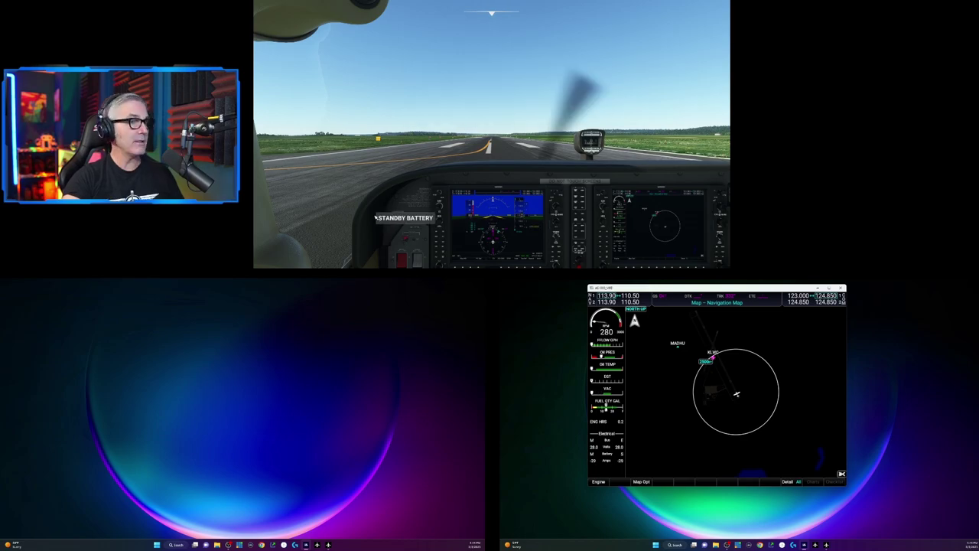
# Restart the flight from the simulator's pause options and confirm the restart.
pyautogui.press('Escape')
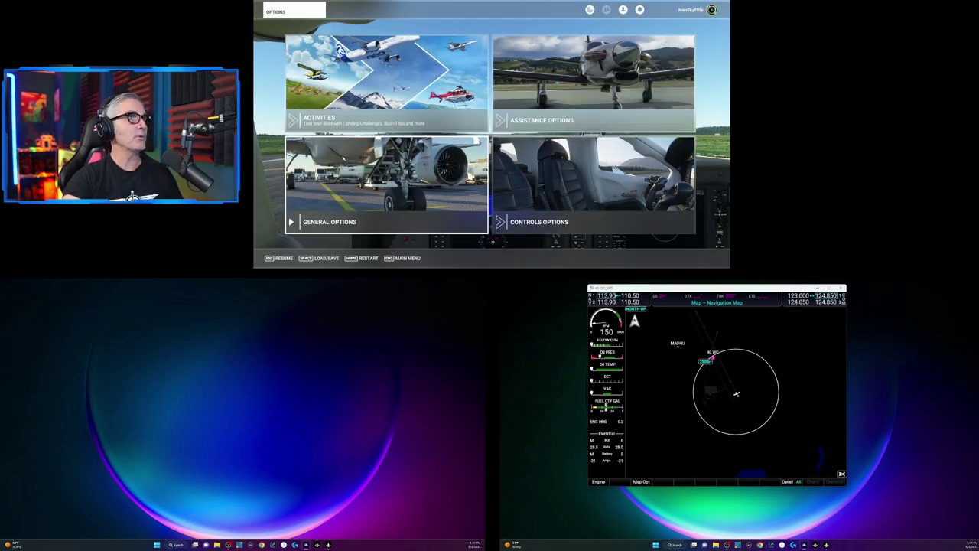
pyautogui.click(377, 259)
pyautogui.click(535, 167)
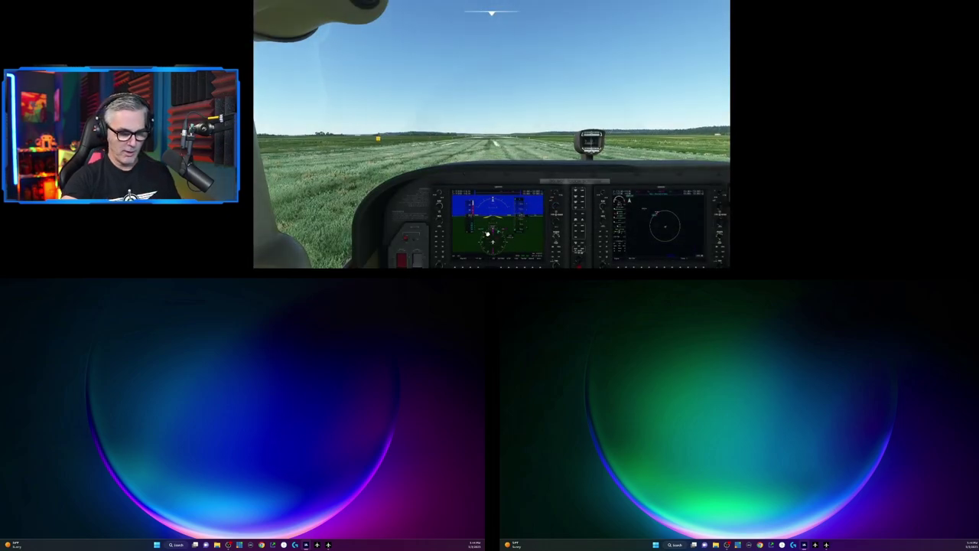
# Pop out the PFD, shrink its window to about half size and move it to the lower-right corner of its monitor.
pyautogui.keyDown('alt'); pyautogui.click(510, 213); pyautogui.keyUp('alt')
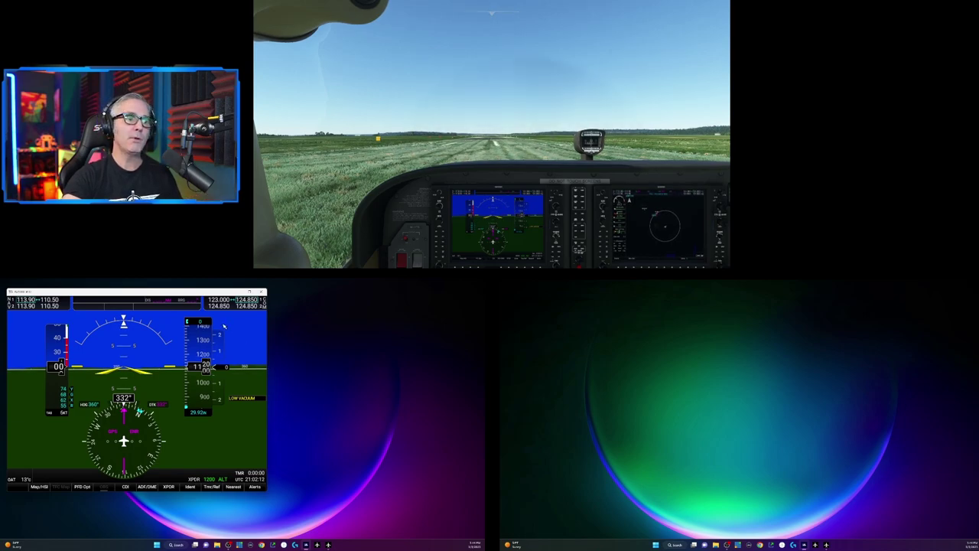
pyautogui.moveTo(121, 296); pyautogui.dragTo(314, 329)
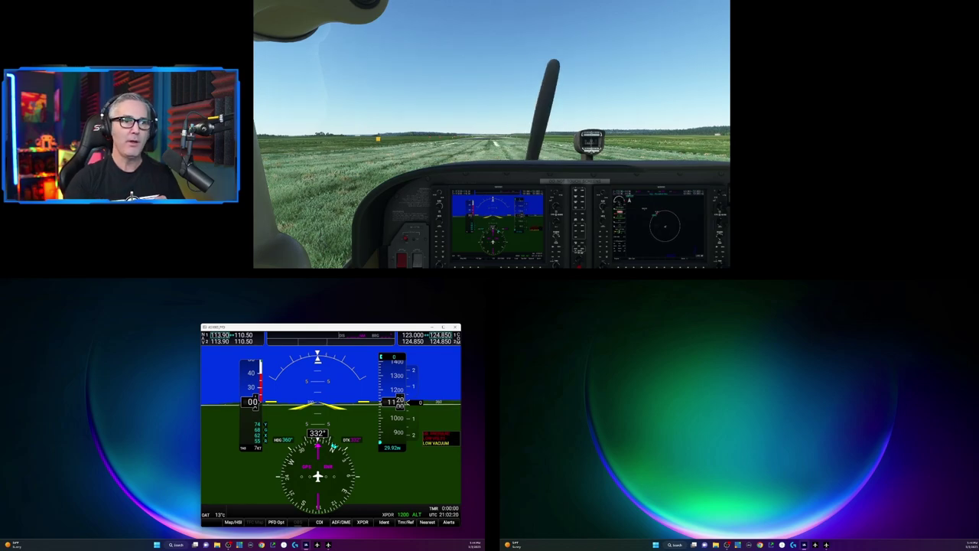
pyautogui.moveTo(362, 328)
pyautogui.mouseDown()
pyautogui.moveTo(325, 324)
pyautogui.moveTo(350, 329)
pyautogui.mouseUp()
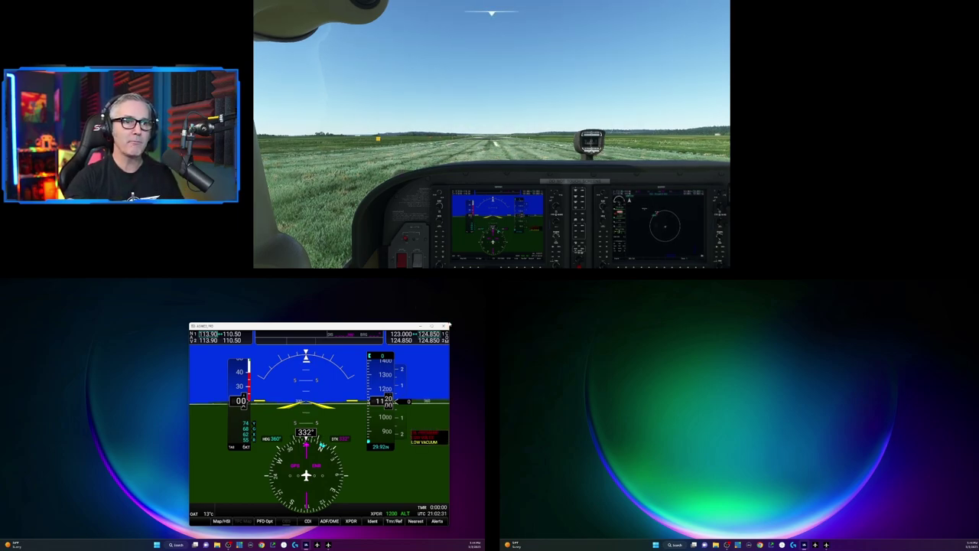
pyautogui.moveTo(449, 525); pyautogui.dragTo(309, 419)
pyautogui.moveTo(251, 331); pyautogui.dragTo(396, 434)
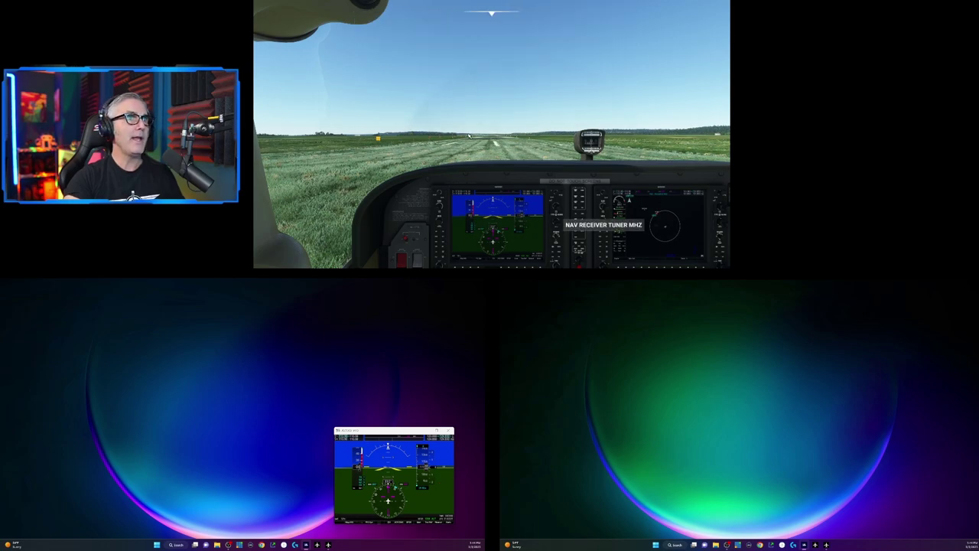
# Restart the flight with the small PFD window still open and enter the cockpit.
pyautogui.press('Escape')
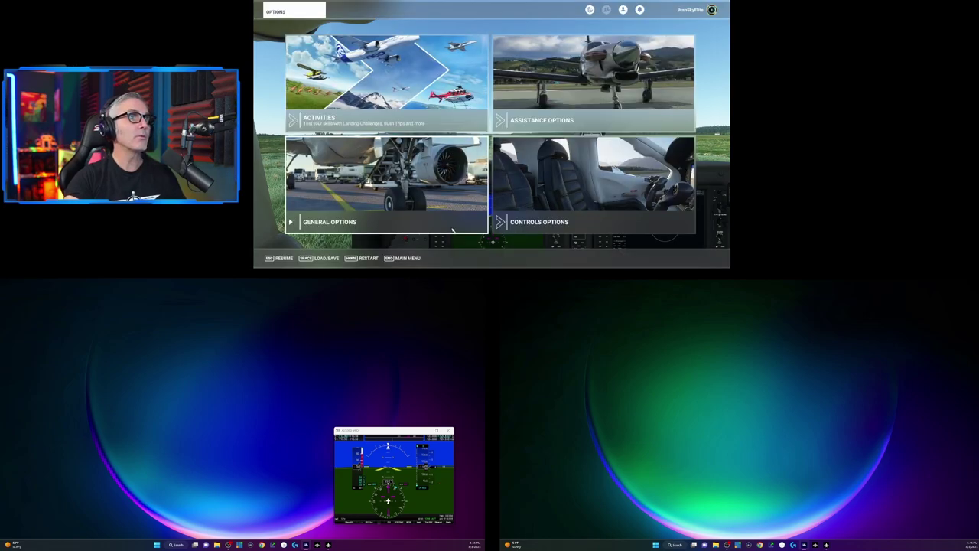
pyautogui.click(374, 258)
pyautogui.press('Return')
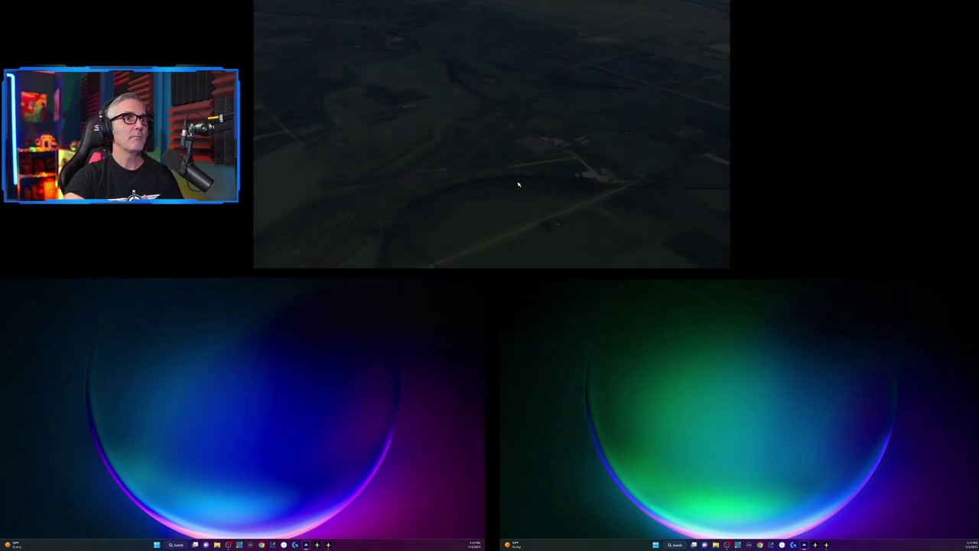
pyautogui.click(684, 236)
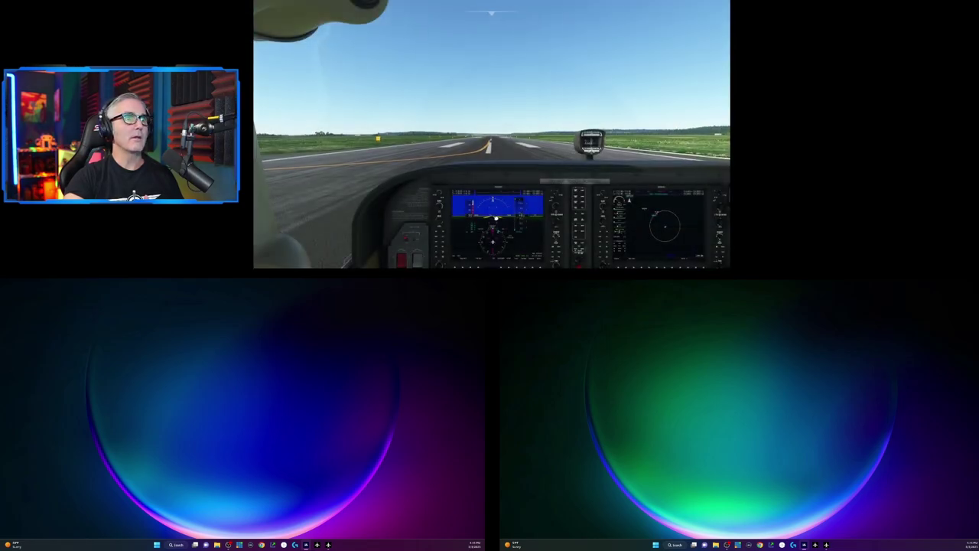
# Pop out the PFD, move its small window to the upper-left area of its monitor and close it there.
pyautogui.keyDown('alt'); pyautogui.click(495, 218); pyautogui.keyUp('alt')
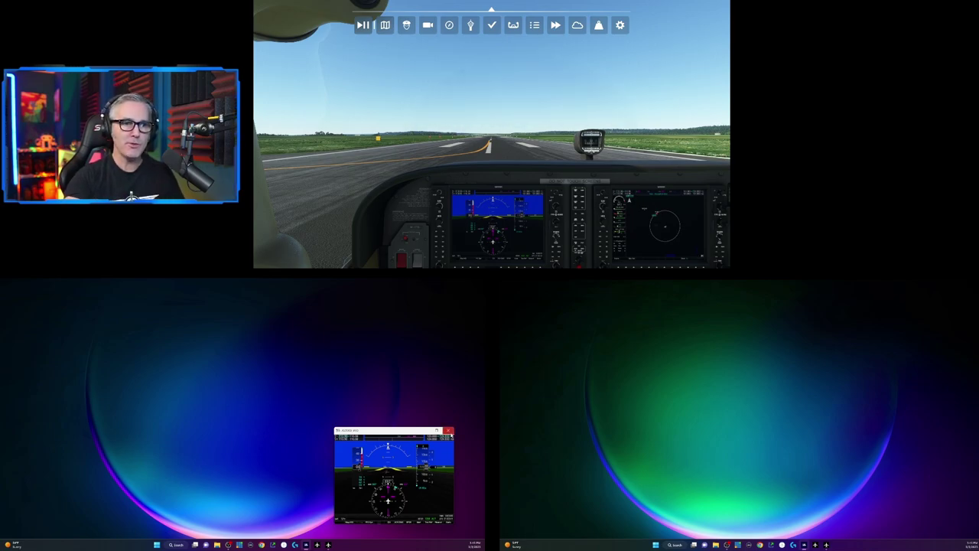
pyautogui.moveTo(397, 430); pyautogui.dragTo(95, 317)
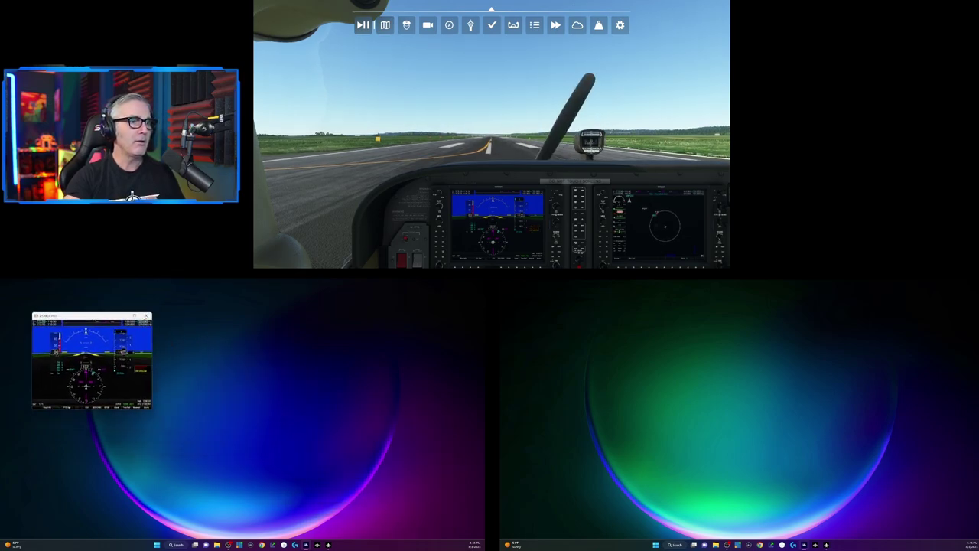
pyautogui.click(145, 316)
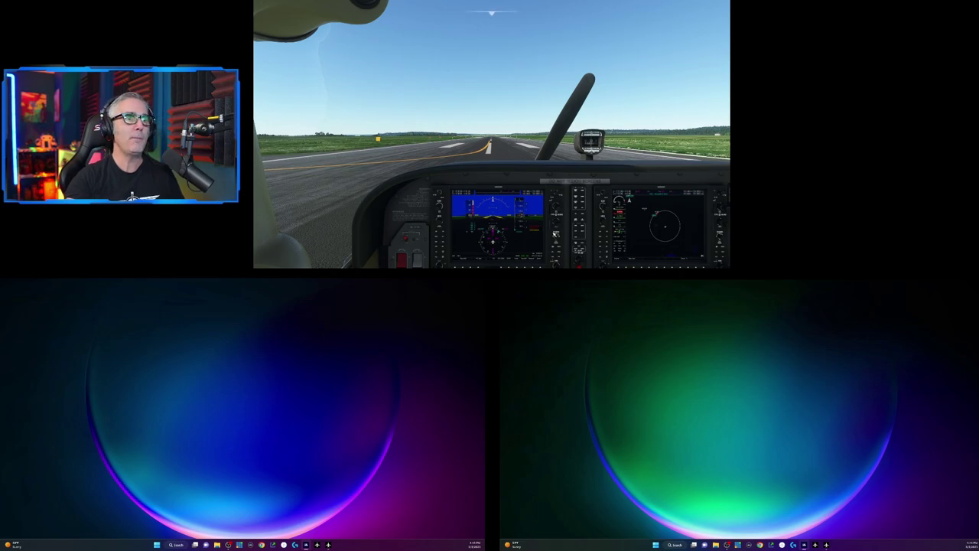
# Pop out the PFD again and move it to the monitor's lower-left corner, and pop out the MFD and shrink its window.
pyautogui.keyDown('alt'); pyautogui.click(502, 236); pyautogui.keyUp('alt')
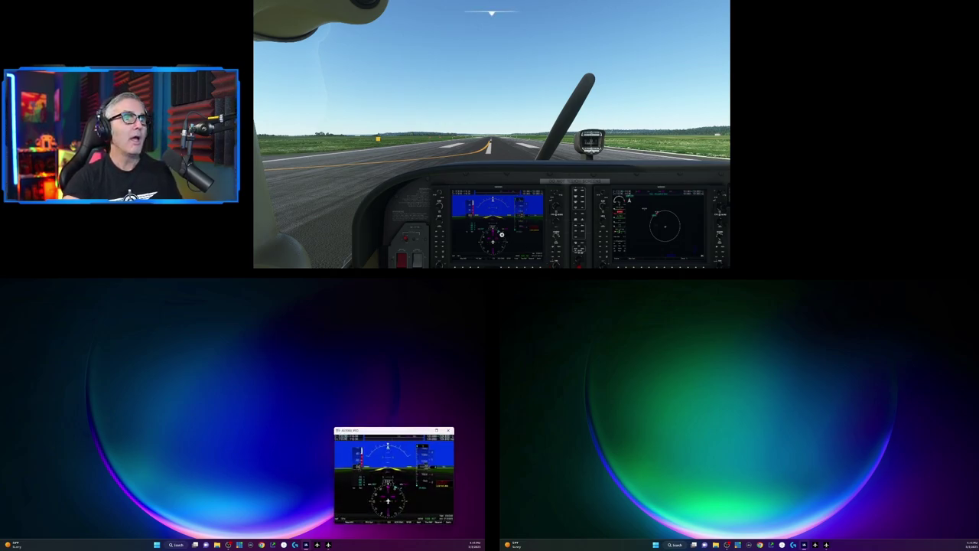
pyautogui.moveTo(375, 431); pyautogui.dragTo(73, 430)
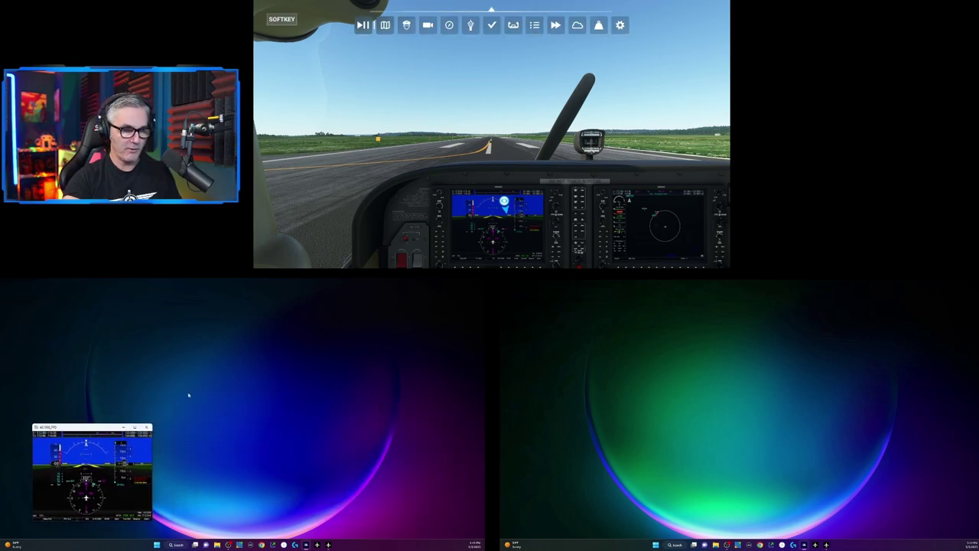
pyautogui.keyDown('alt'); pyautogui.click(673, 223); pyautogui.keyUp('alt')
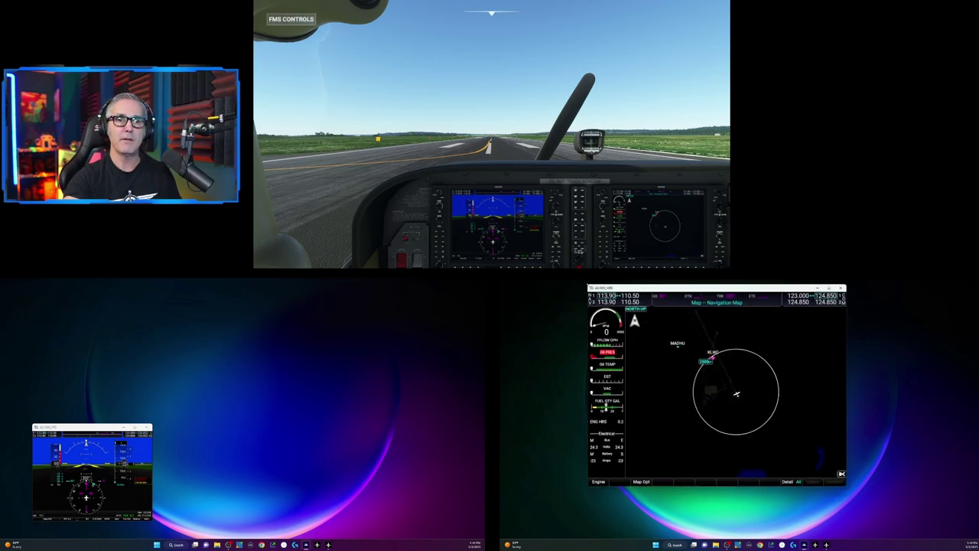
pyautogui.moveTo(584, 288); pyautogui.dragTo(713, 393)
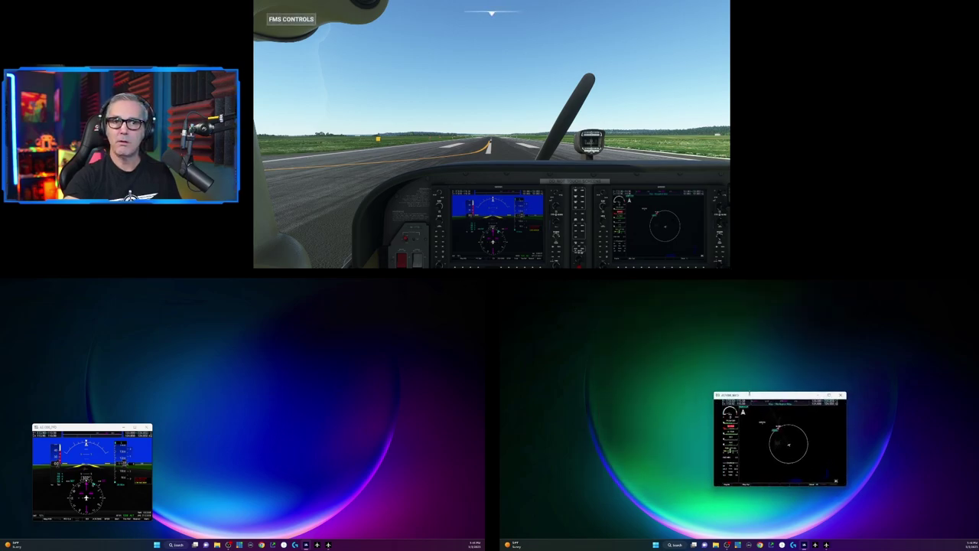
# Move the small MFD window to the lower-right corner of its monitor and end the flight, returning to the main menu.
pyautogui.moveTo(776, 398); pyautogui.dragTo(879, 441)
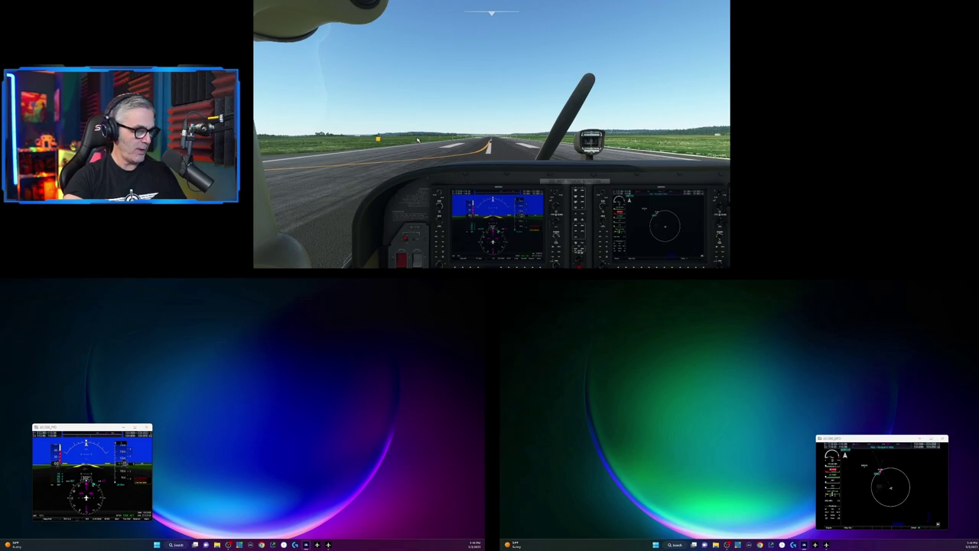
pyautogui.press('Escape')
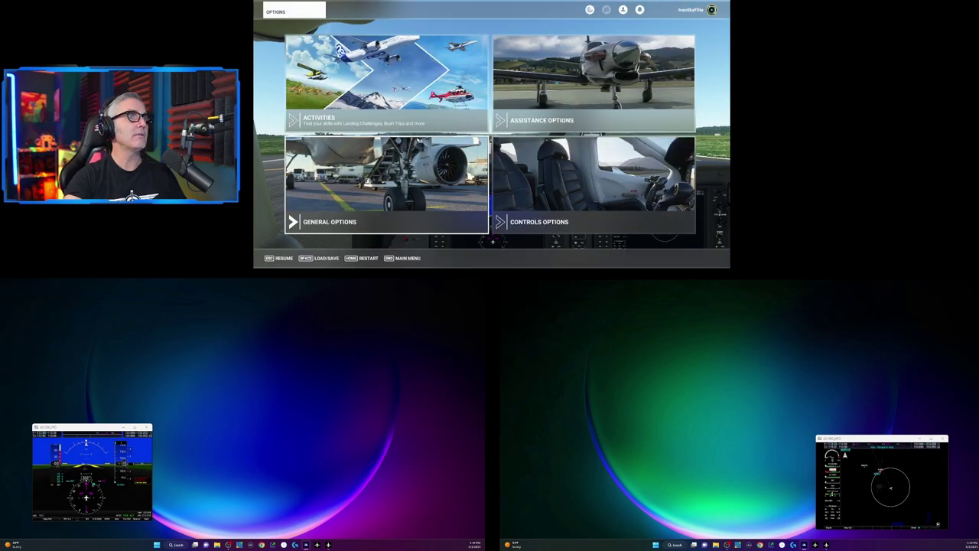
pyautogui.click(411, 259)
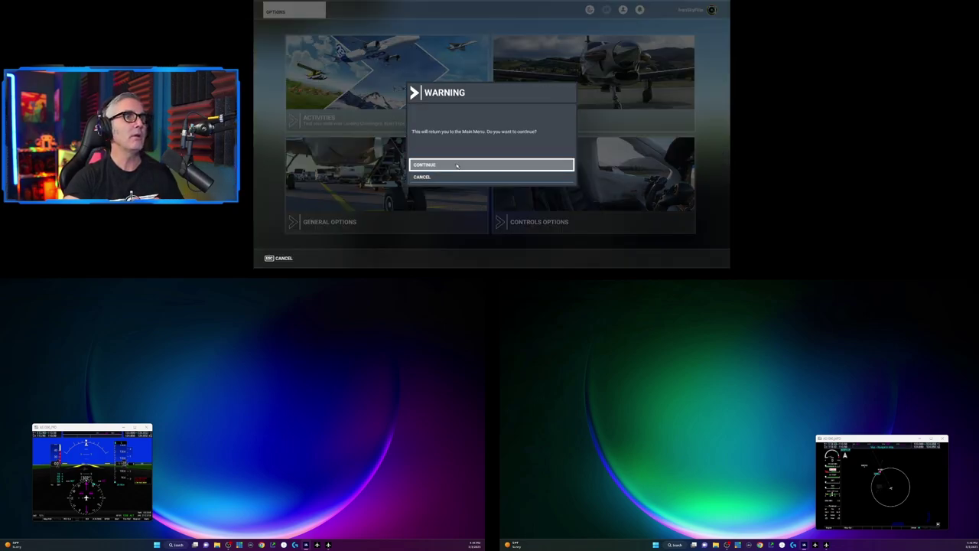
pyautogui.click(456, 165)
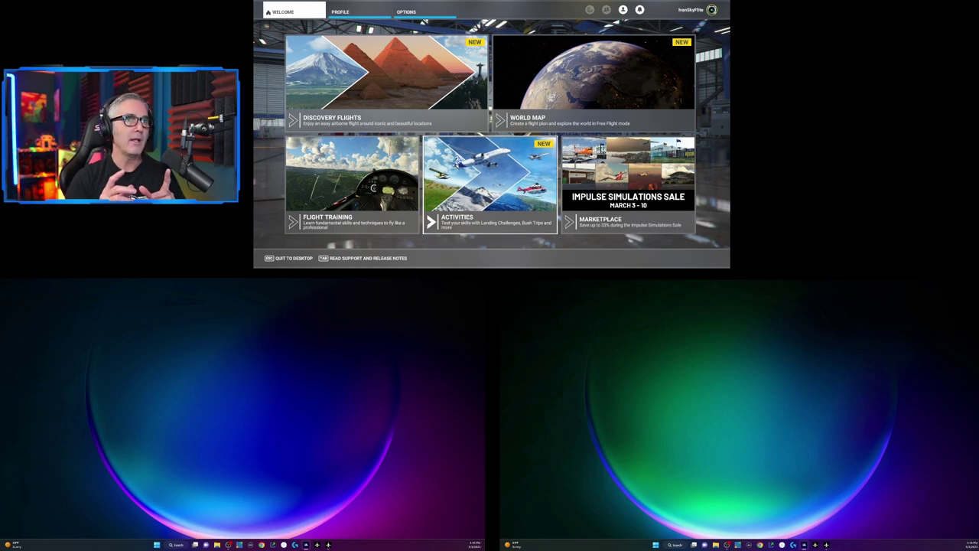
# Open the World Map and select the Diamond Aircraft DA62 as the aircraft.
pyautogui.click(614, 82)
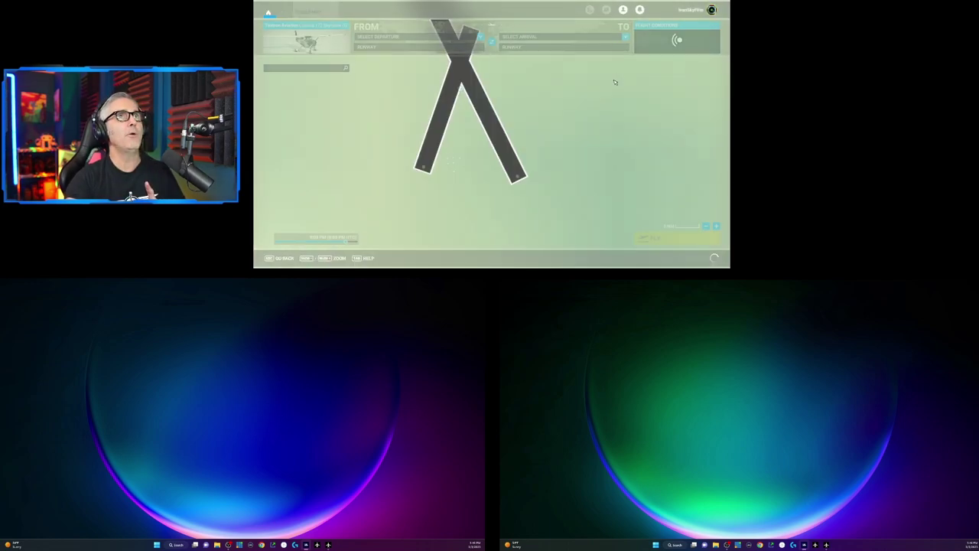
pyautogui.click(308, 43)
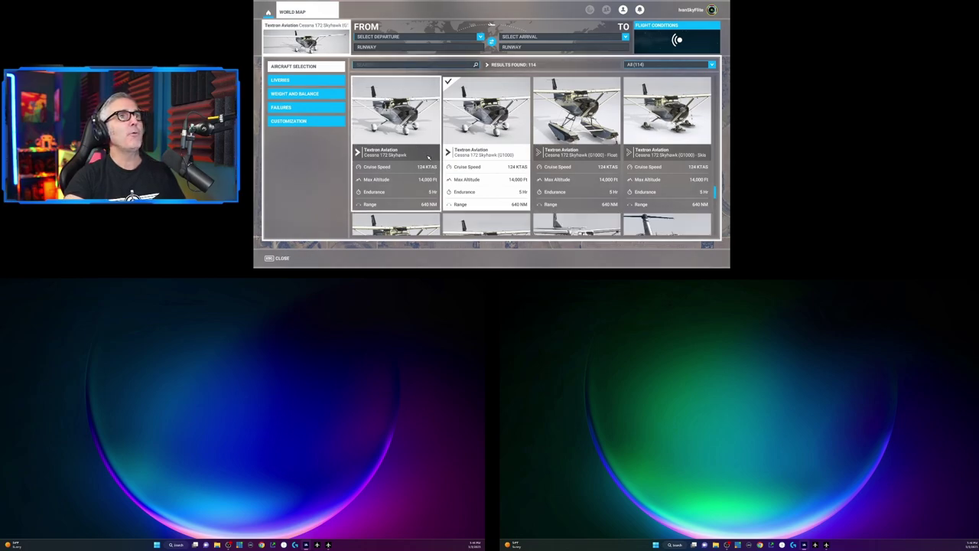
pyautogui.scroll(3, 429, 157)
pyautogui.scroll(8, 429, 157)
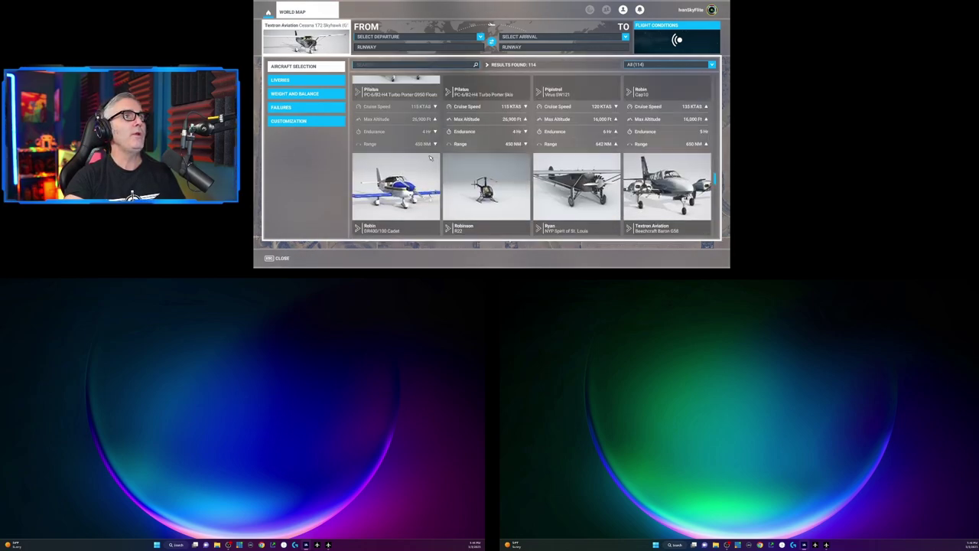
pyautogui.scroll(2, 431, 159)
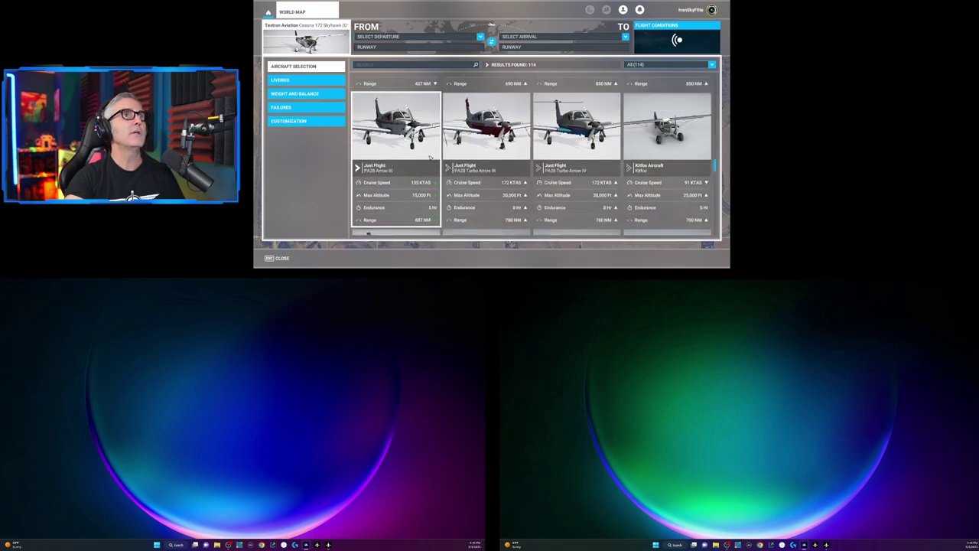
pyautogui.scroll(8, 430, 158)
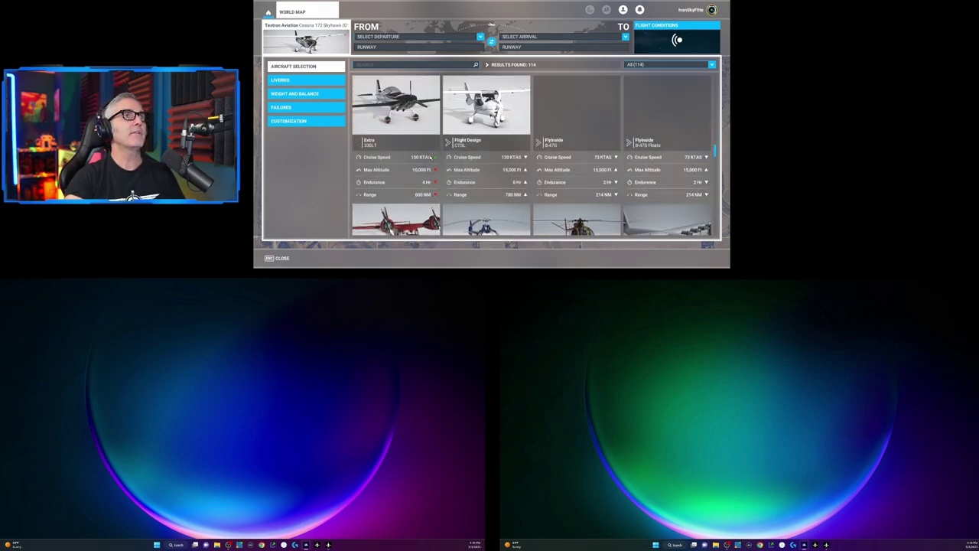
pyautogui.scroll(5, 430, 158)
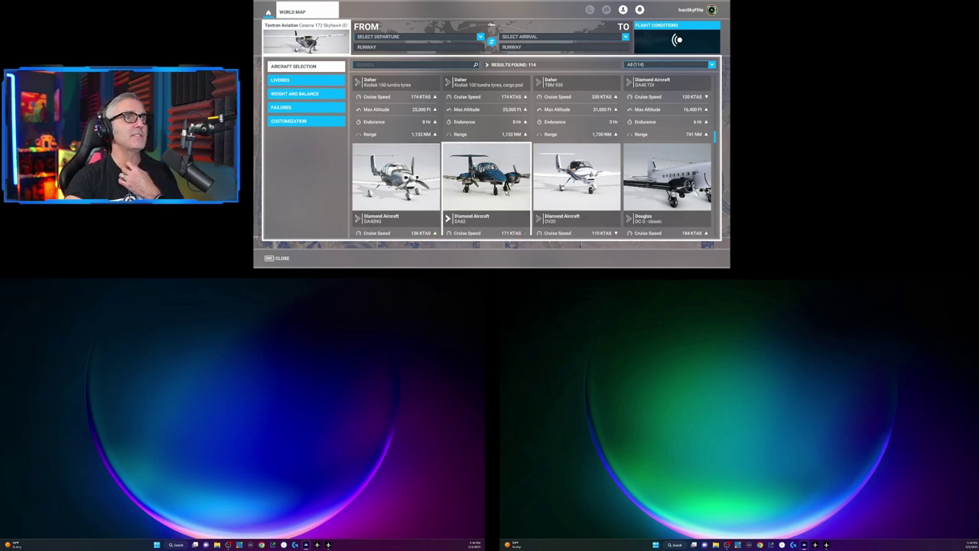
pyautogui.click(486, 176)
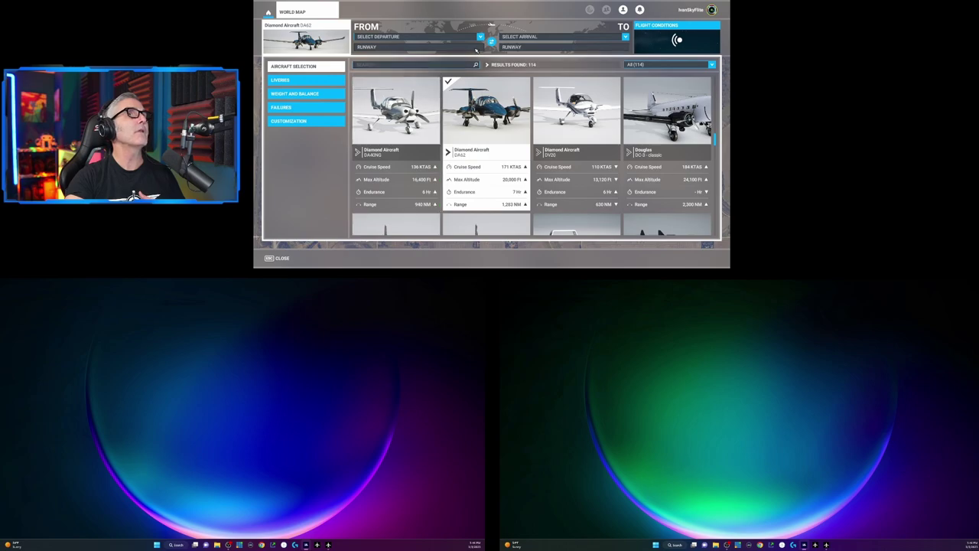
# Set the departure to KLWC Lawrence Mun, runway 33, and start the flight into the cockpit.
pyautogui.click(416, 37)
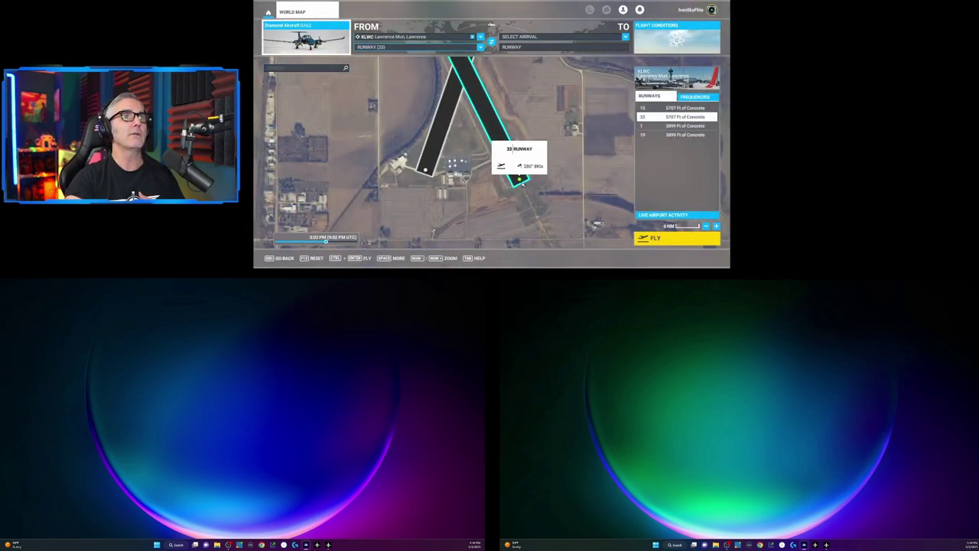
pyautogui.click(674, 238)
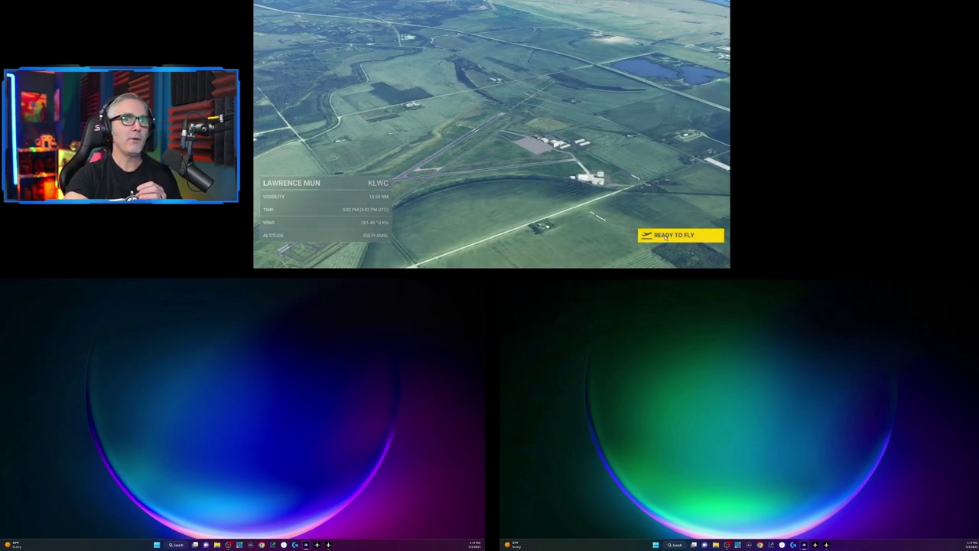
pyautogui.click(672, 238)
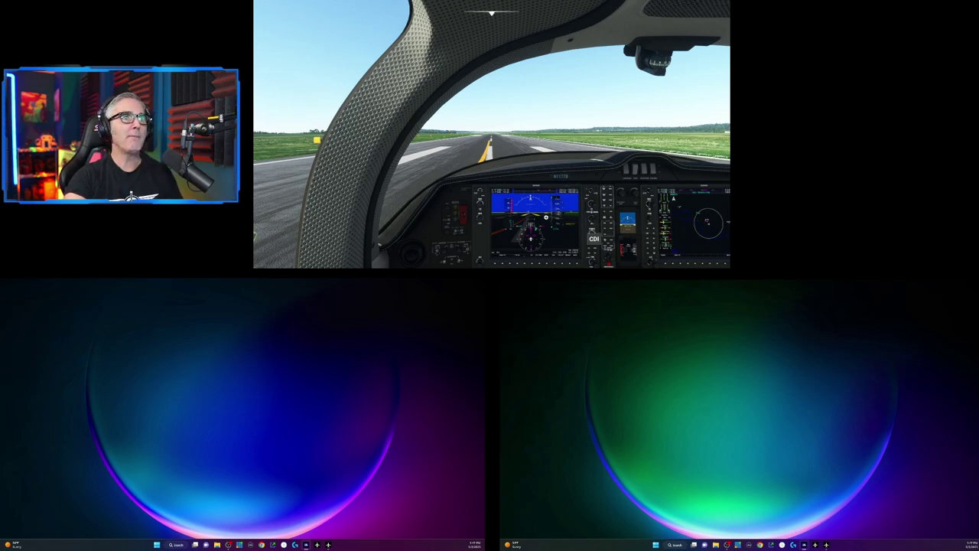
# Pop out the DA62's PFD and MFD and move both windows onto the main simulator monitor.
pyautogui.keyDown('alt'); pyautogui.click(535, 218); pyautogui.keyUp('alt')
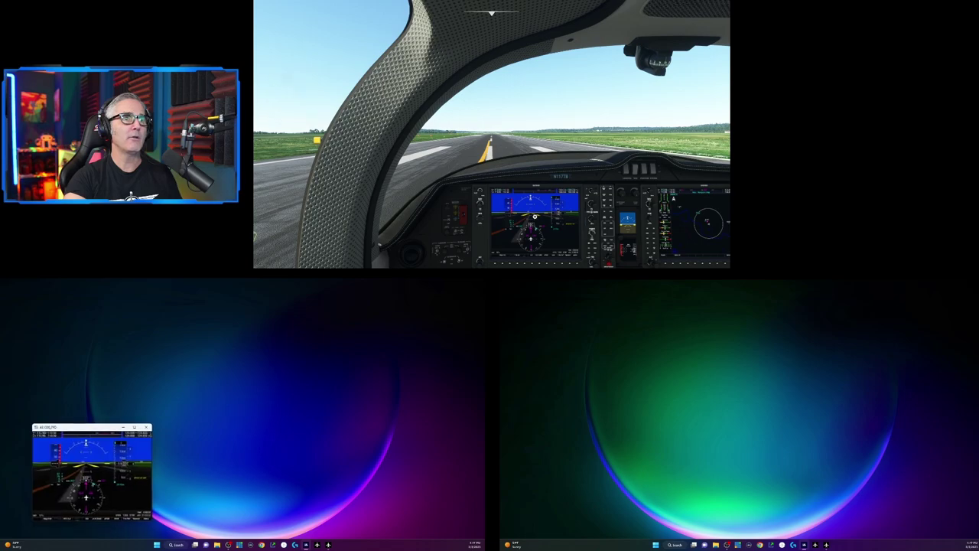
pyautogui.keyDown('alt'); pyautogui.click(681, 221); pyautogui.keyUp('alt')
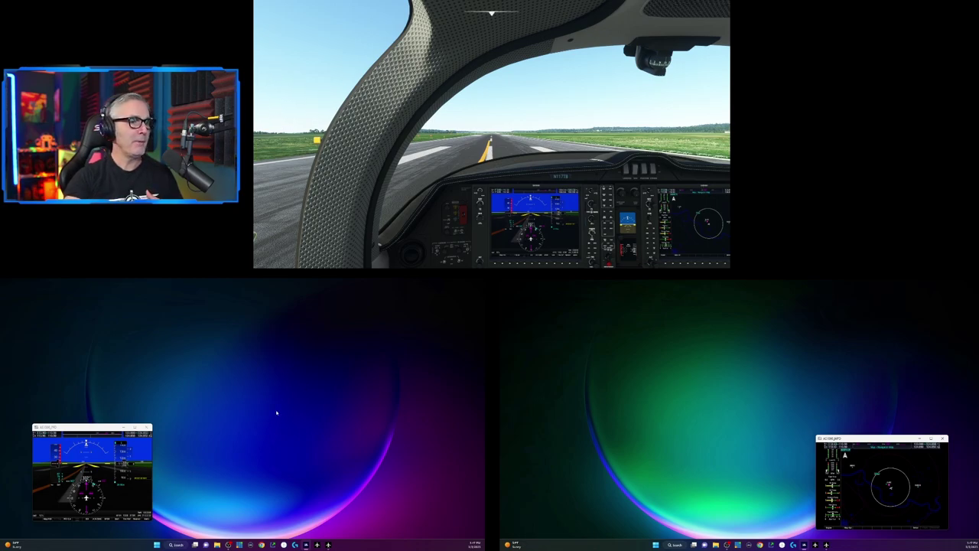
pyautogui.moveTo(102, 426); pyautogui.dragTo(399, 132)
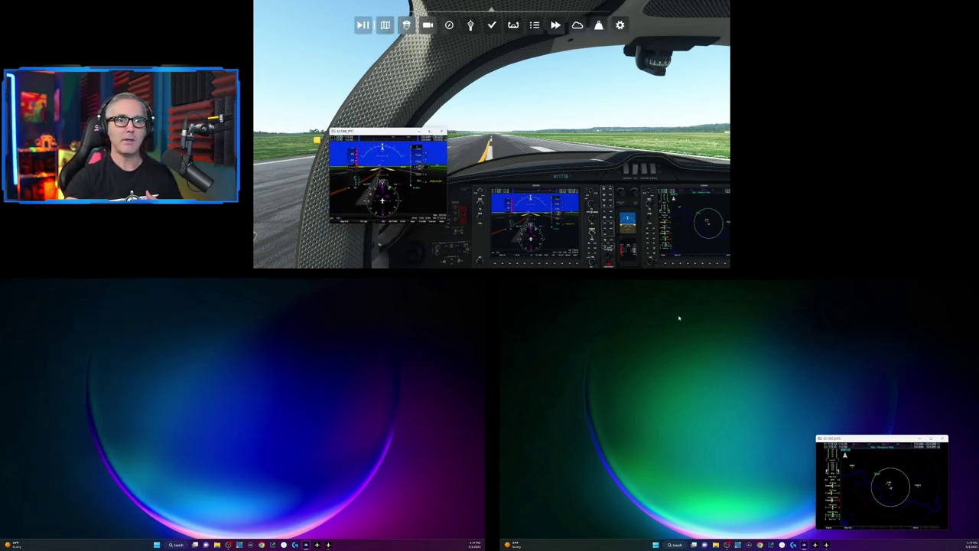
pyautogui.moveTo(911, 439); pyautogui.dragTo(607, 127)
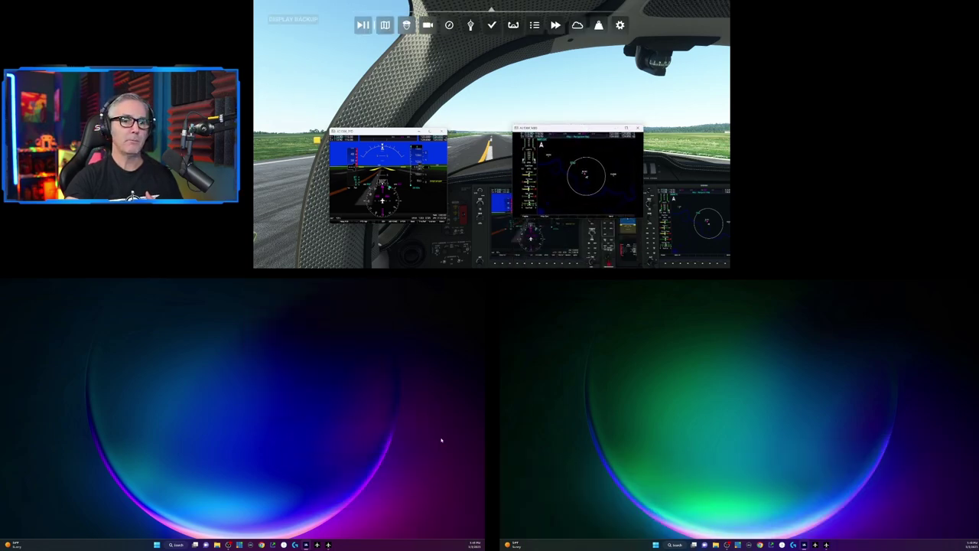
# Switch to Air Manager, run the G1000 PFD and G1000 MFD bezel panels, and minimize its window.
pyautogui.click(826, 545)
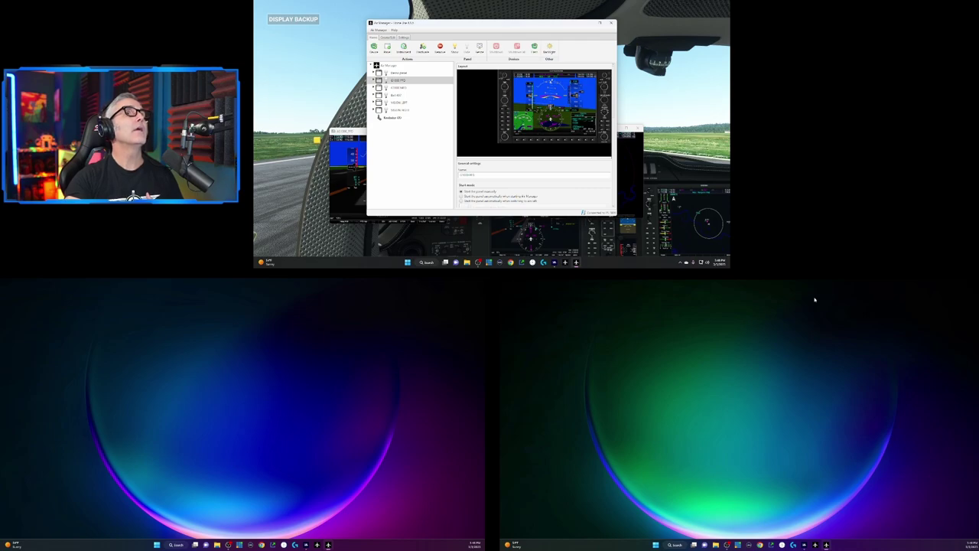
pyautogui.click(454, 47)
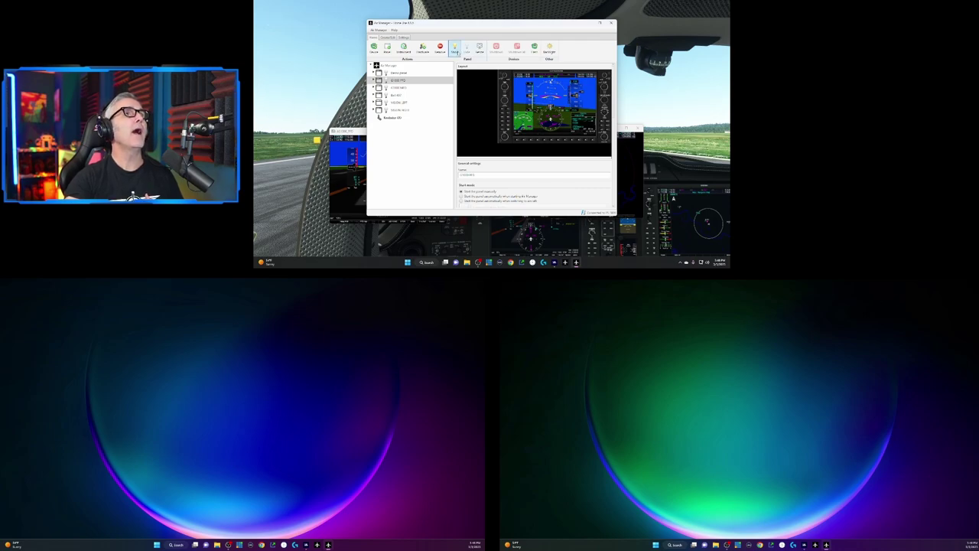
pyautogui.click(410, 87)
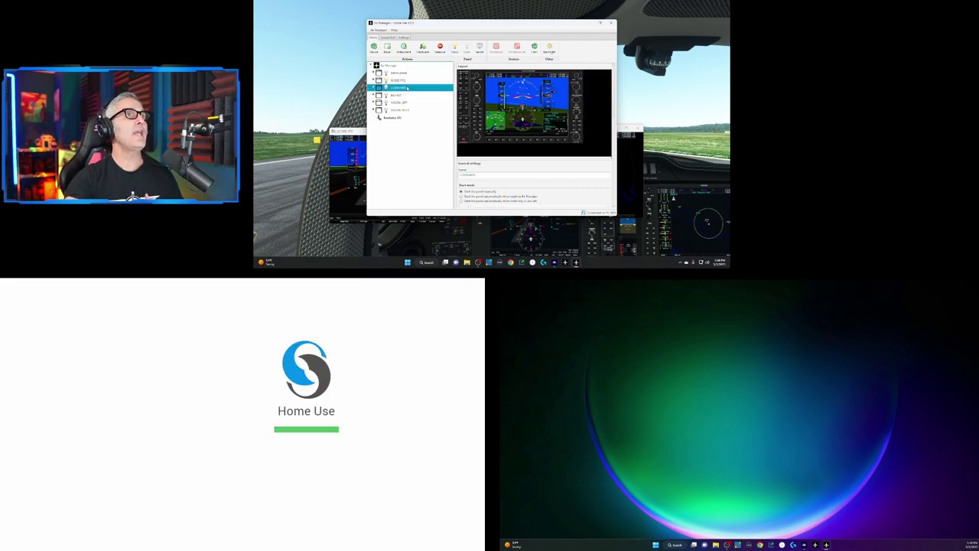
pyautogui.click(455, 48)
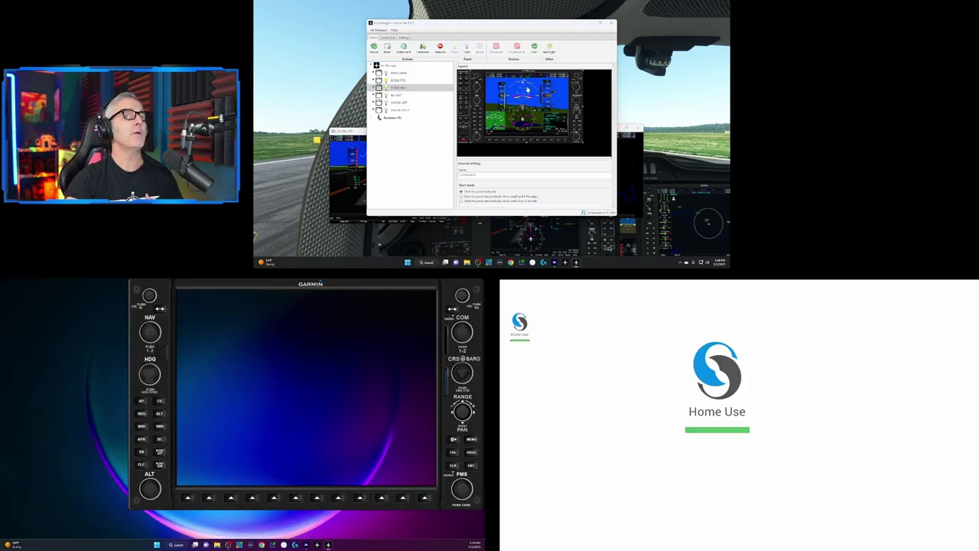
pyautogui.click(588, 24)
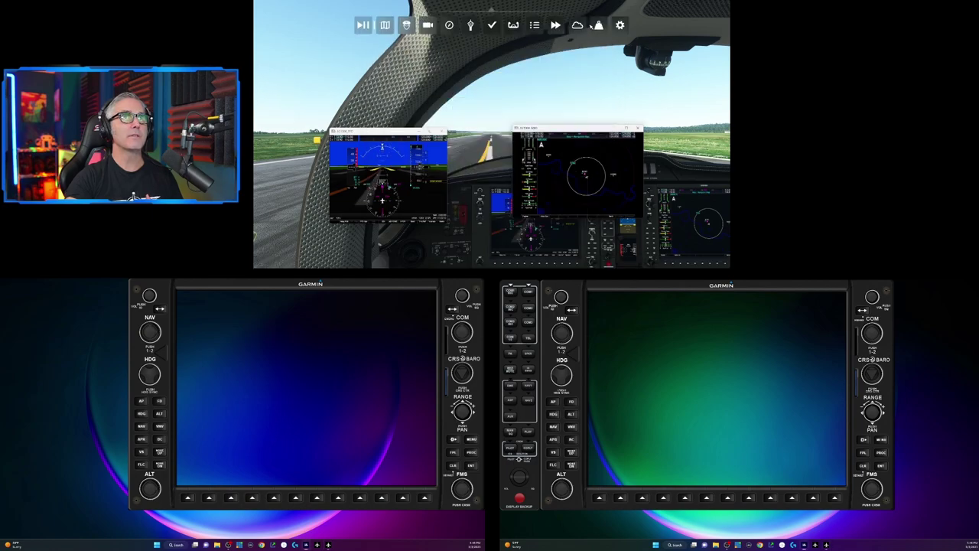
# Move the PFD and MFD windows into their Garmin bezels and enlarge each one to fill its screen opening.
pyautogui.moveTo(364, 131); pyautogui.dragTo(212, 291)
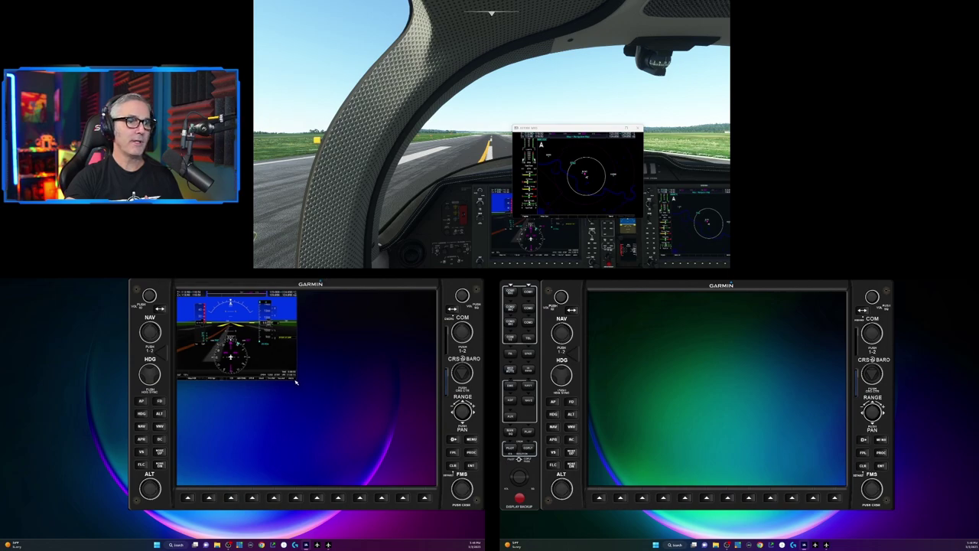
pyautogui.moveTo(298, 380); pyautogui.dragTo(435, 488)
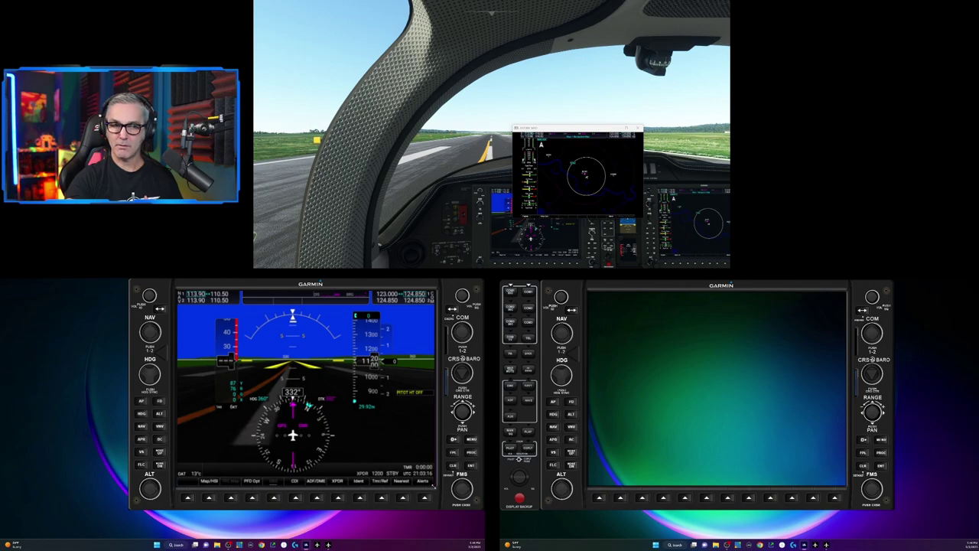
pyautogui.moveTo(491, 10)
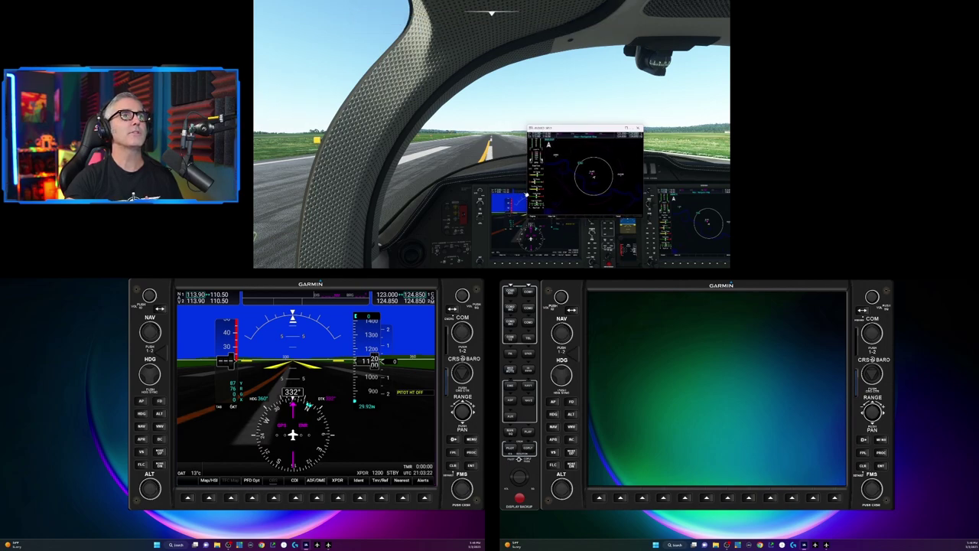
pyautogui.moveTo(559, 208); pyautogui.dragTo(632, 291)
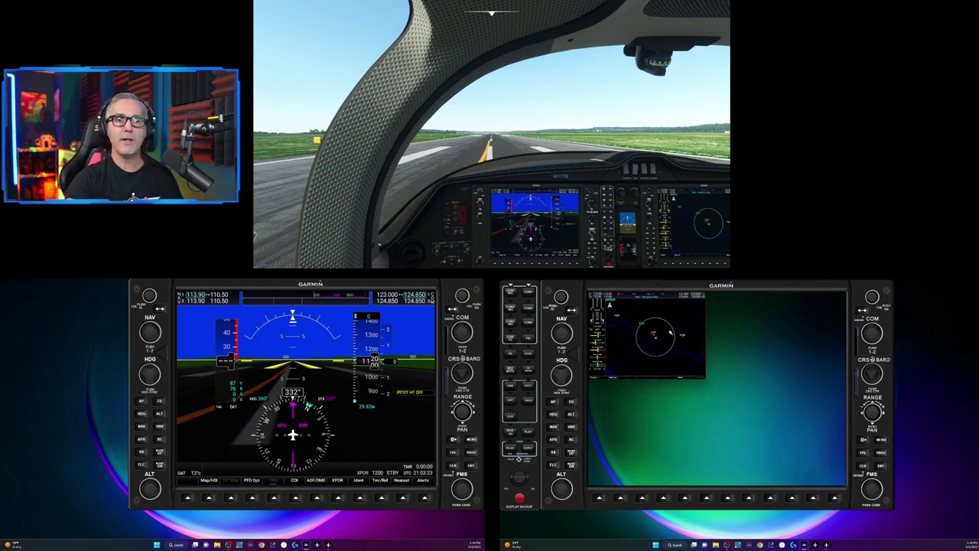
pyautogui.moveTo(708, 380); pyautogui.dragTo(846, 486)
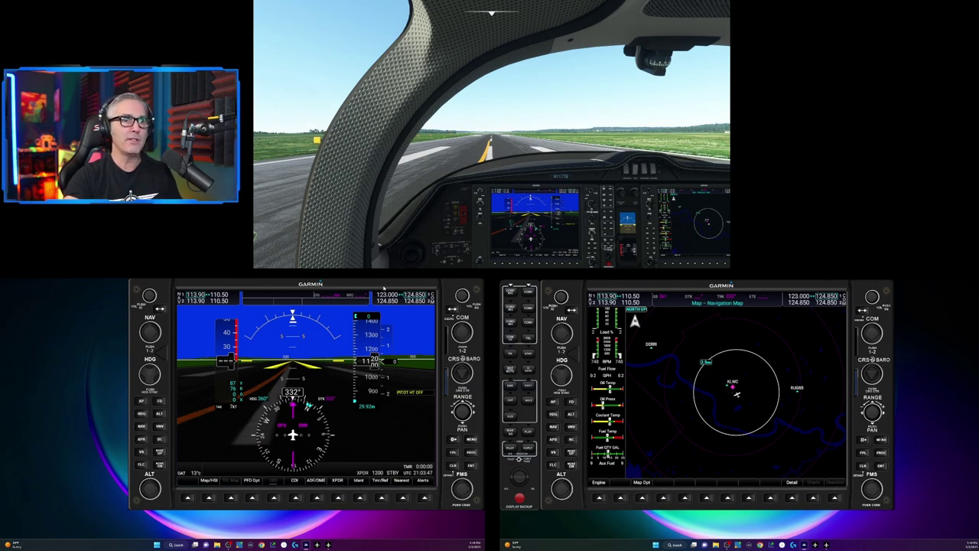
# In Air Manager, shift the G1000 PFD bezel sideways on its monitor and move it back over the PFD window.
pyautogui.moveTo(827, 545)
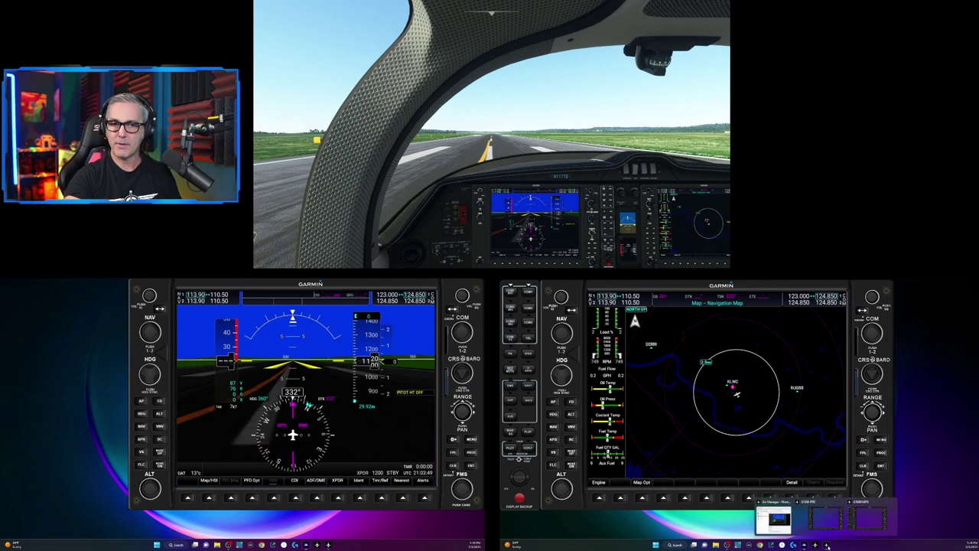
pyautogui.click(796, 516)
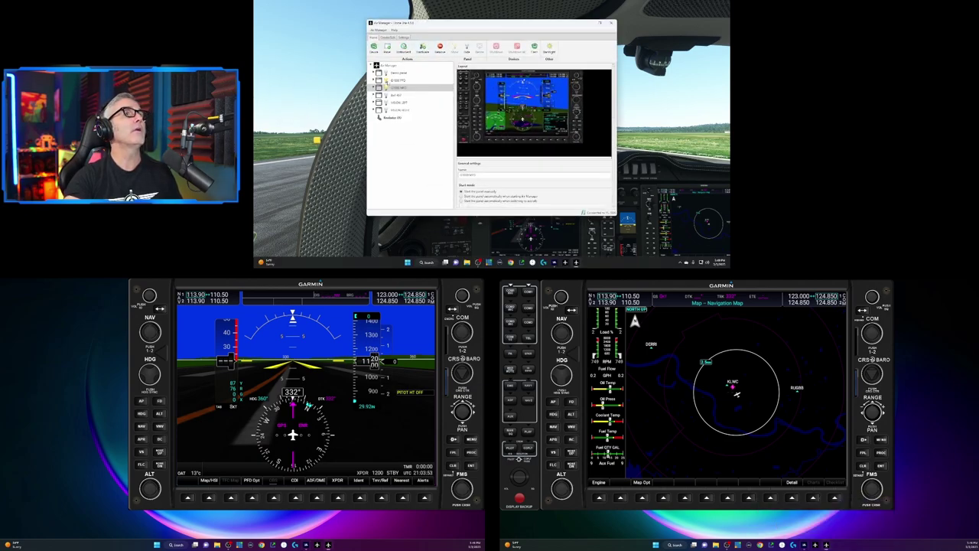
pyautogui.click(398, 80)
pyautogui.moveTo(501, 98); pyautogui.dragTo(467, 93)
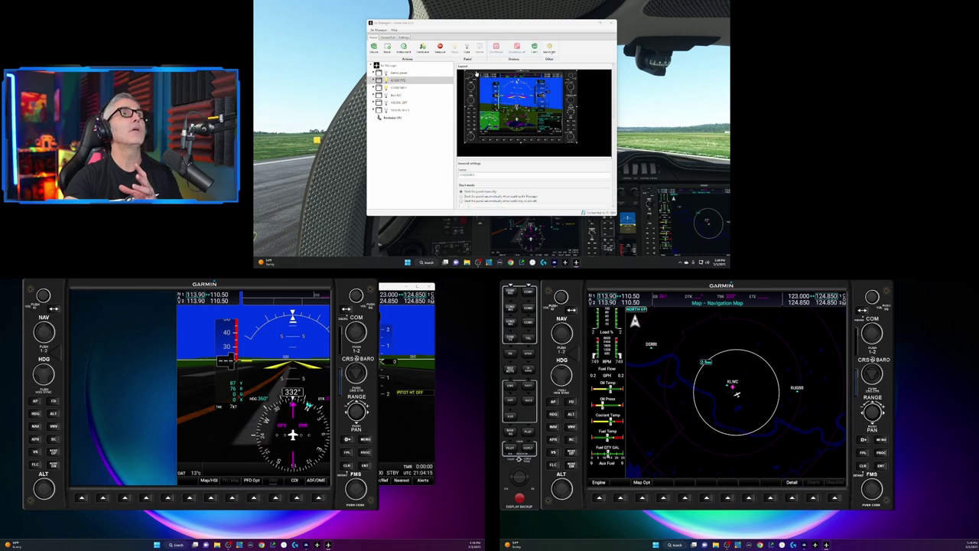
pyautogui.moveTo(478, 74); pyautogui.dragTo(511, 74)
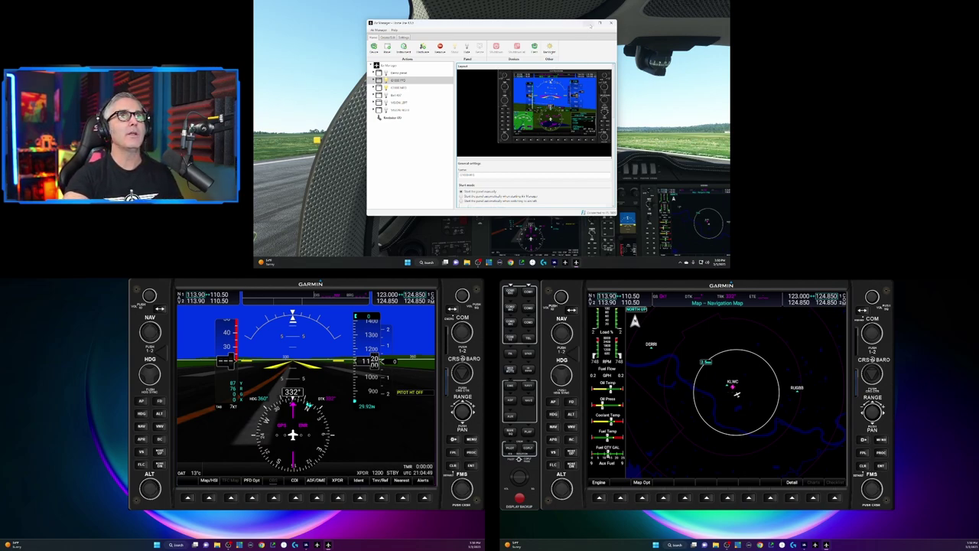
pyautogui.click(599, 23)
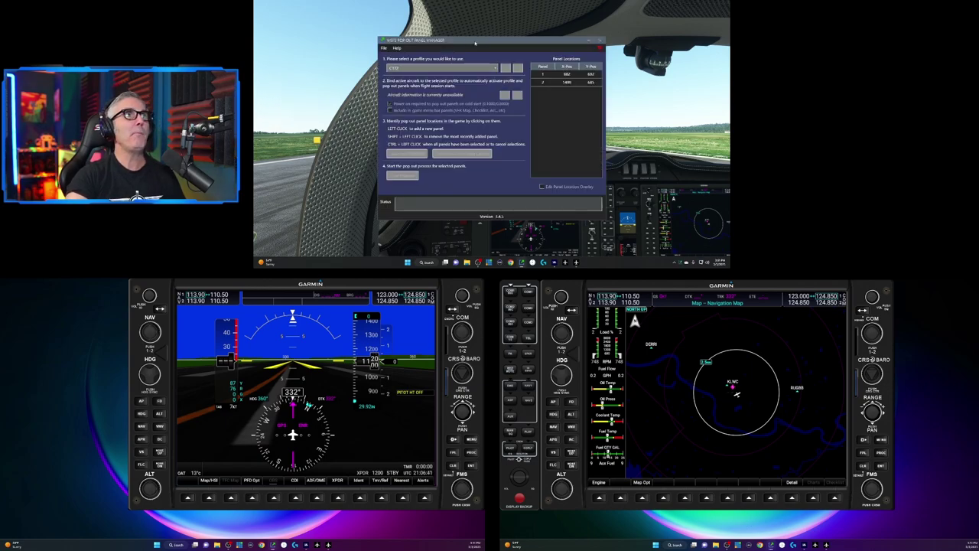
# Reposition the MSFS Pop Out Panel Manager window to show its C172 profile and options, and close it.
pyautogui.moveTo(475, 43); pyautogui.dragTo(494, 46)
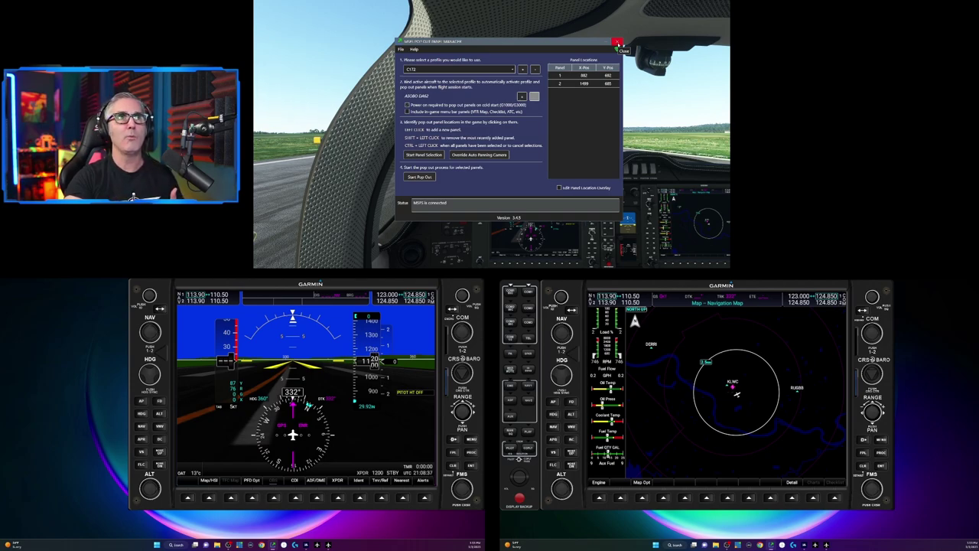
pyautogui.click(617, 43)
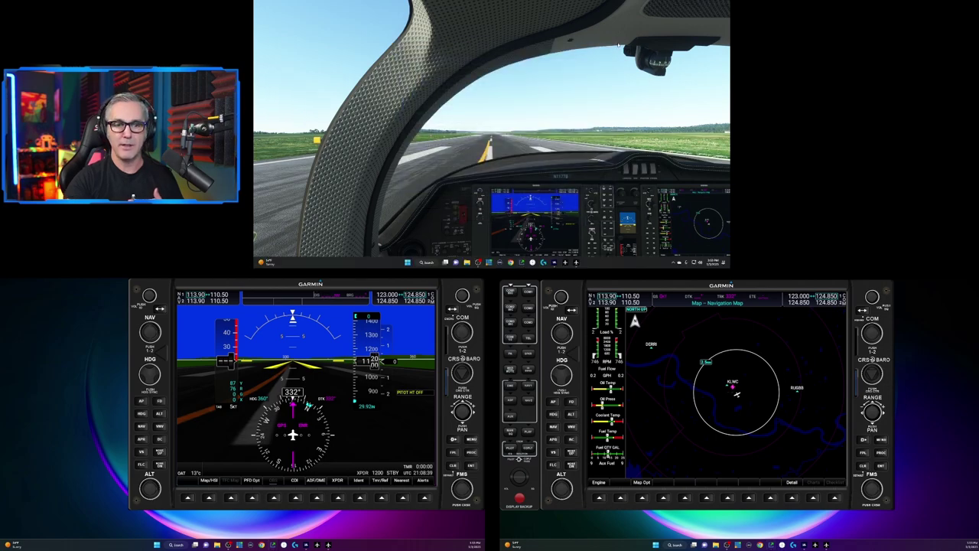